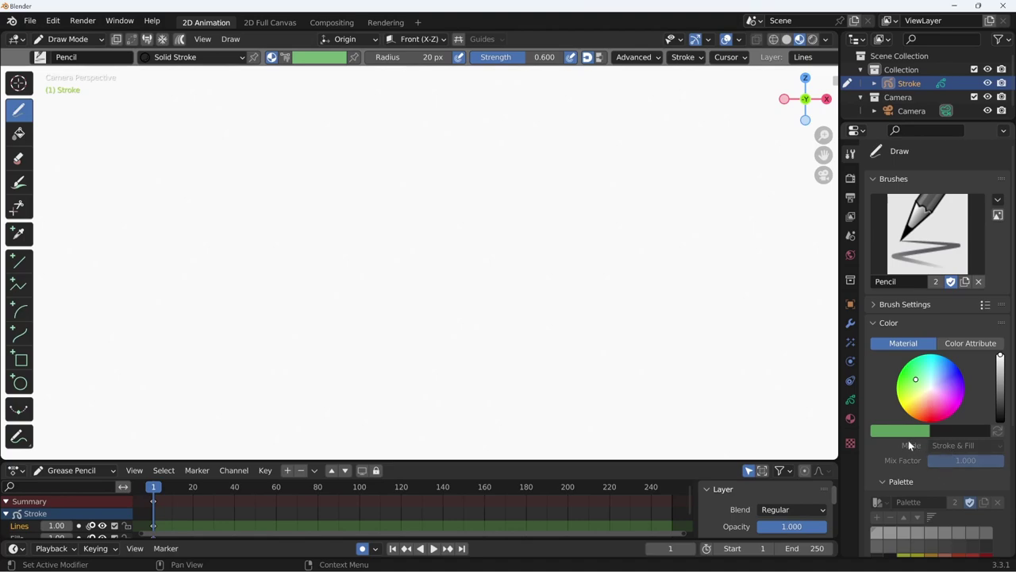
Step: Show the Grease Pencil material slots: Solid Stroke, Squares Stroke, Solid Fill and Dots Stroke
{"action": "left_click", "coordinate": [850, 418]}
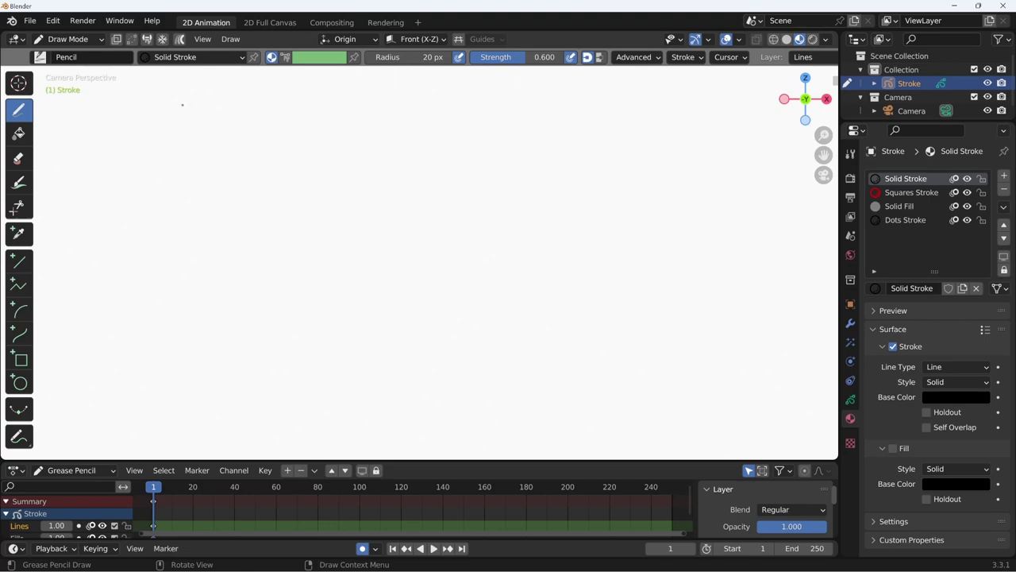
Step: Draw a gray wavy line across the top, then a faint green zig-zag below it in Color Attribute mode
{"action": "mouse_move", "coordinate": [174, 115]}
{"action": "left_mouse_down"}
{"action": "mouse_move", "coordinate": [457, 115]}
{"action": "mouse_move", "coordinate": [572, 103]}
{"action": "left_mouse_up"}
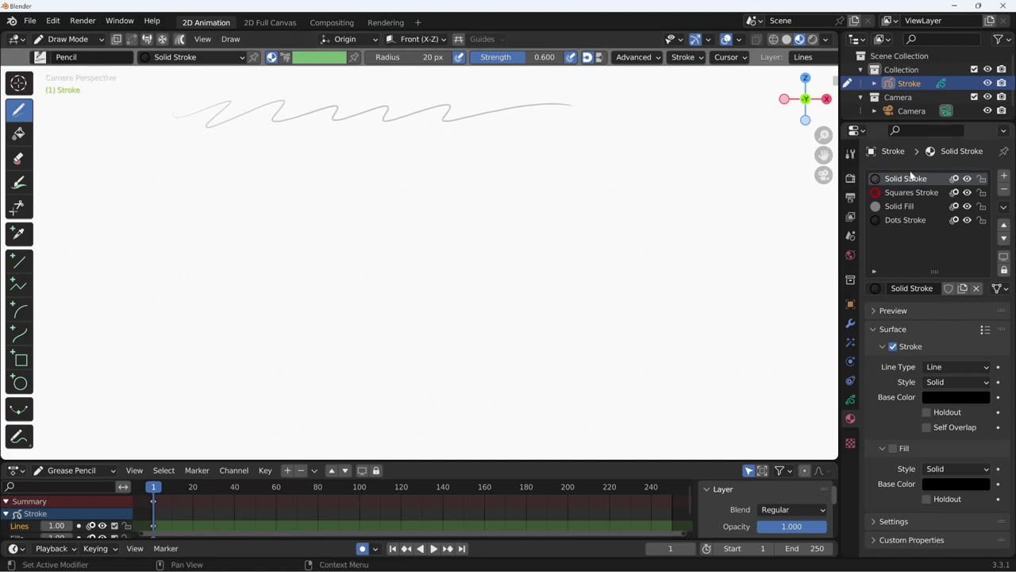
{"action": "left_click", "coordinate": [285, 58]}
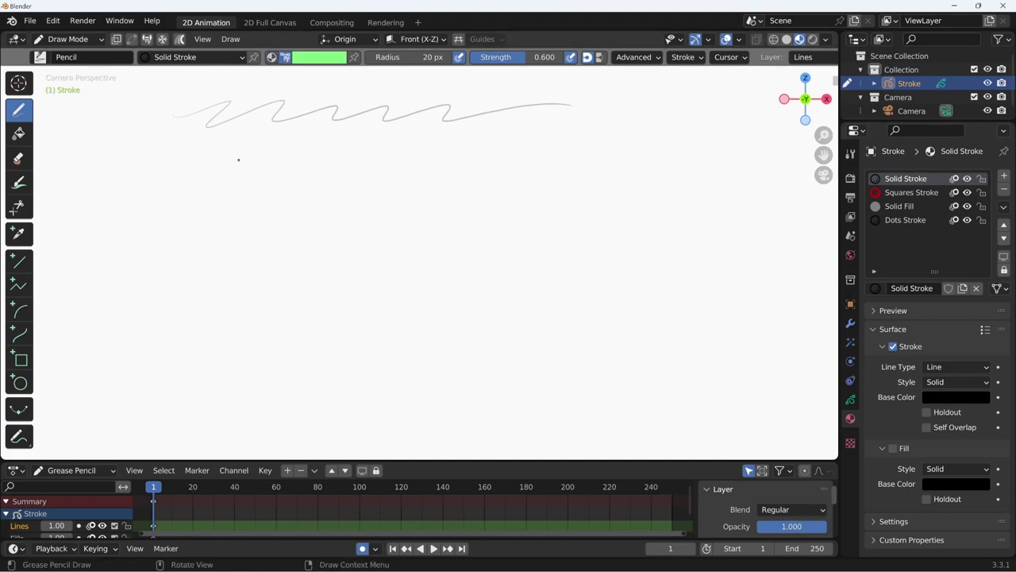
{"action": "left_click_drag", "start_coordinate": [260, 128], "coordinate": [611, 120]}
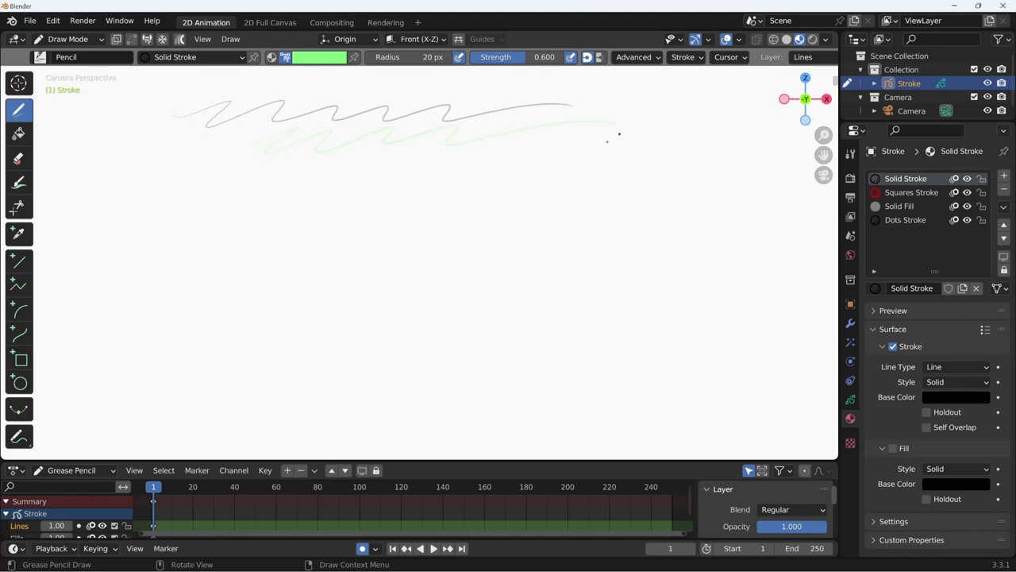
Step: Add a light-blue zig-zag, then thick light-blue scribbles with a 92 px brush radius
{"action": "left_click", "coordinate": [318, 62]}
{"action": "left_click", "coordinate": [318, 106]}
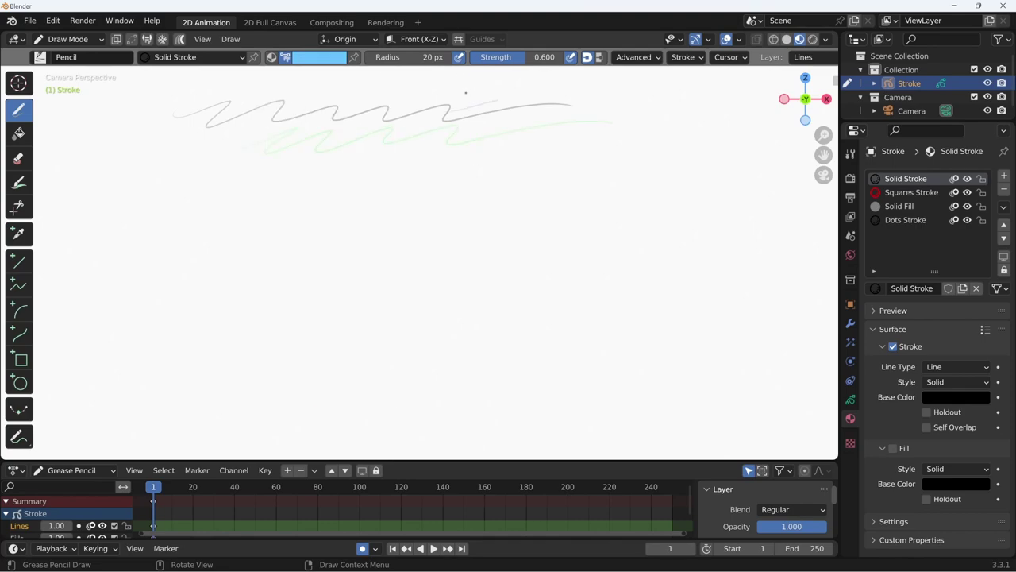
{"action": "left_click_drag", "start_coordinate": [464, 103], "coordinate": [682, 115]}
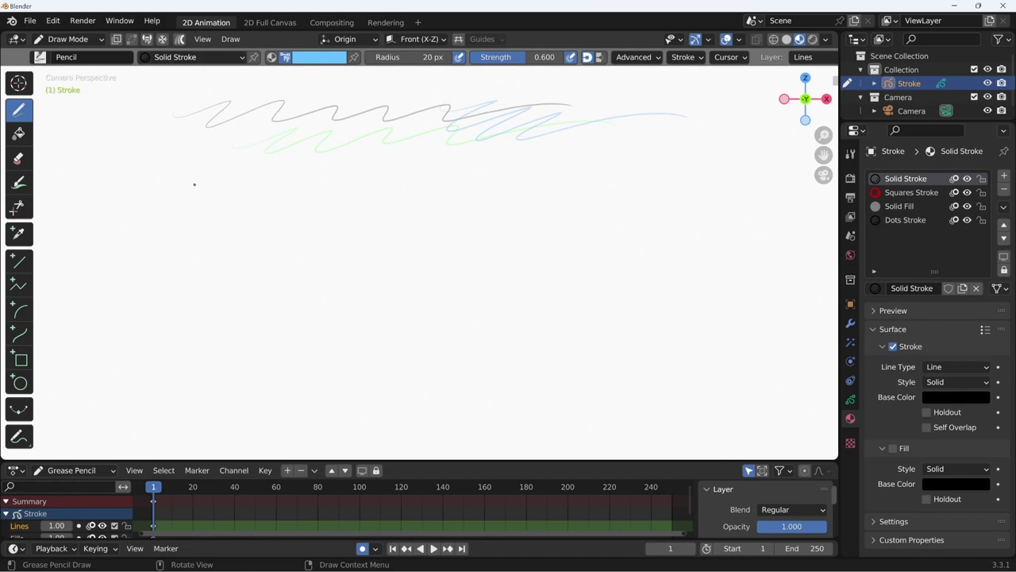
{"action": "key", "text": "f"}
{"action": "left_click", "coordinate": [250, 163]}
{"action": "mouse_move", "coordinate": [250, 164]}
{"action": "left_mouse_down"}
{"action": "mouse_move", "coordinate": [184, 192]}
{"action": "mouse_move", "coordinate": [708, 143]}
{"action": "left_mouse_up"}
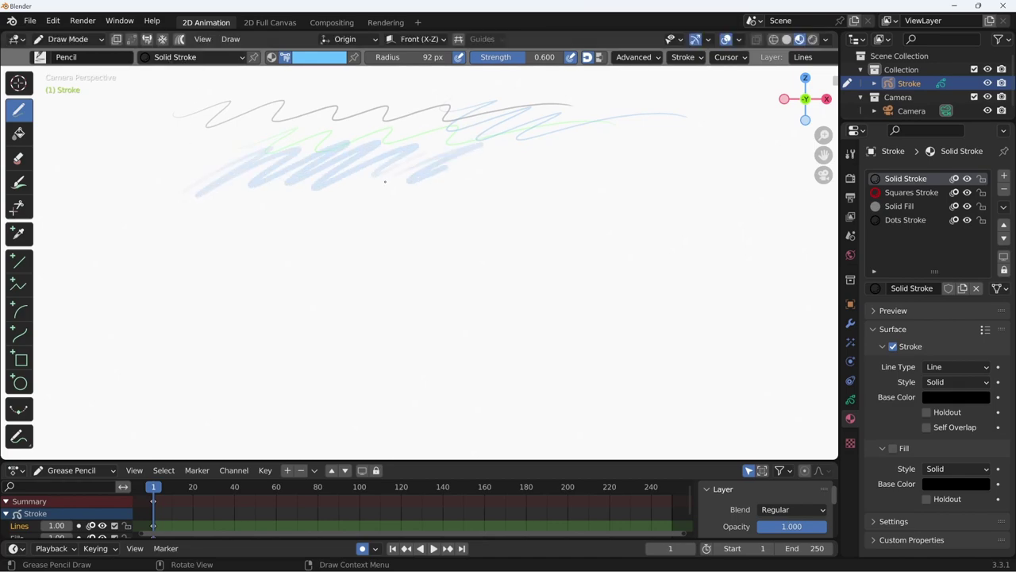
Step: Scribble darker blue strokes across the middle and orange strokes on the right
{"action": "left_click", "coordinate": [319, 58]}
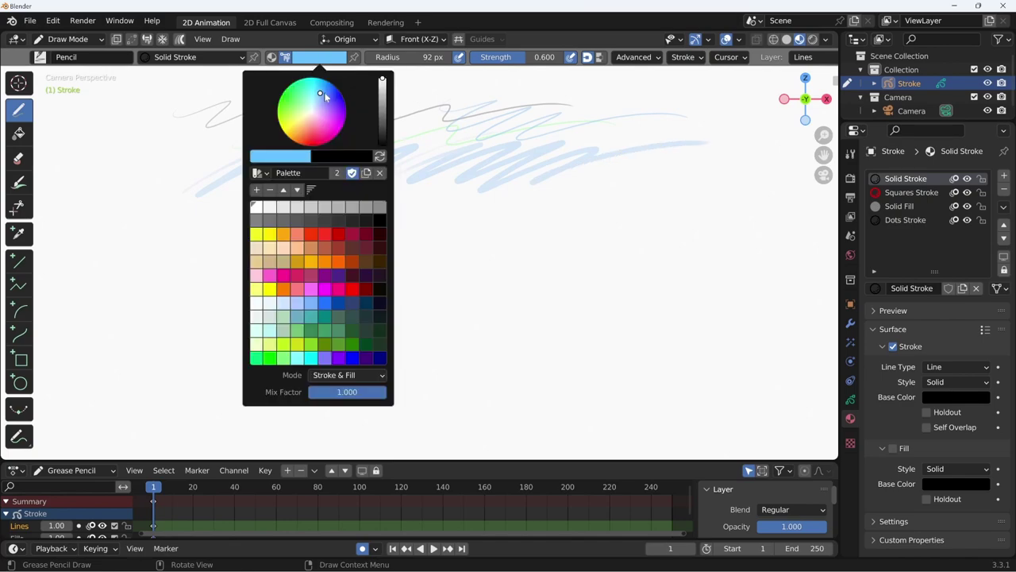
{"action": "left_click", "coordinate": [323, 92]}
{"action": "left_click_drag", "start_coordinate": [509, 193], "coordinate": [435, 170]}
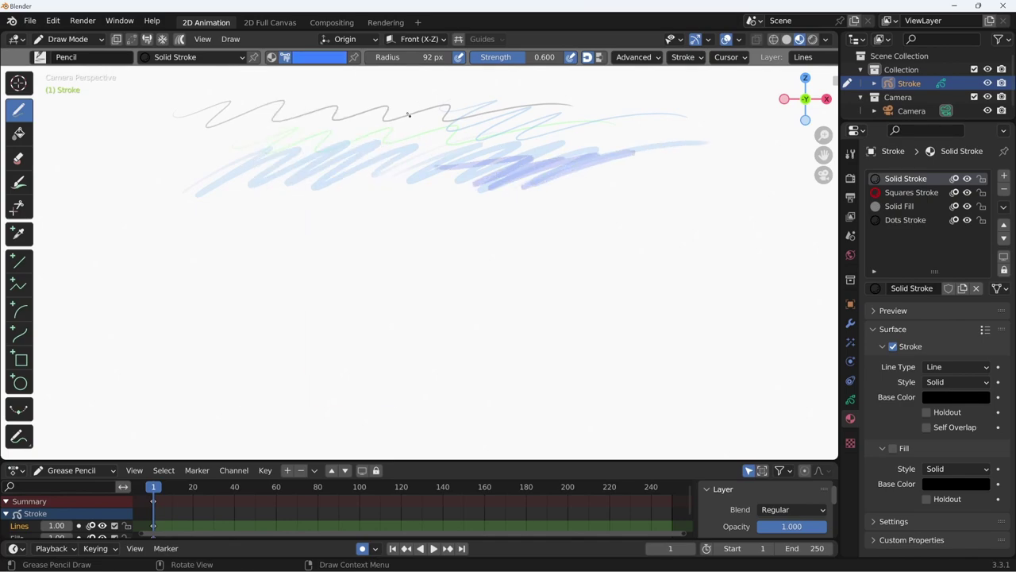
{"action": "left_click", "coordinate": [319, 57]}
{"action": "left_click", "coordinate": [311, 262]}
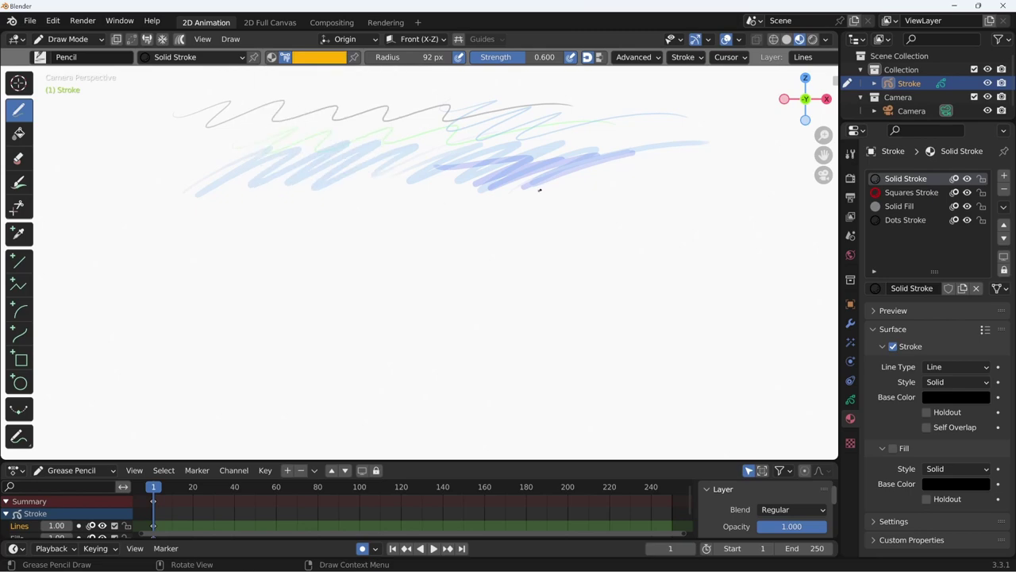
{"action": "left_click_drag", "start_coordinate": [548, 190], "coordinate": [524, 193]}
Step: Mix a light green, save it to the palette, and scribble it below the orange
{"action": "left_click", "coordinate": [322, 59]}
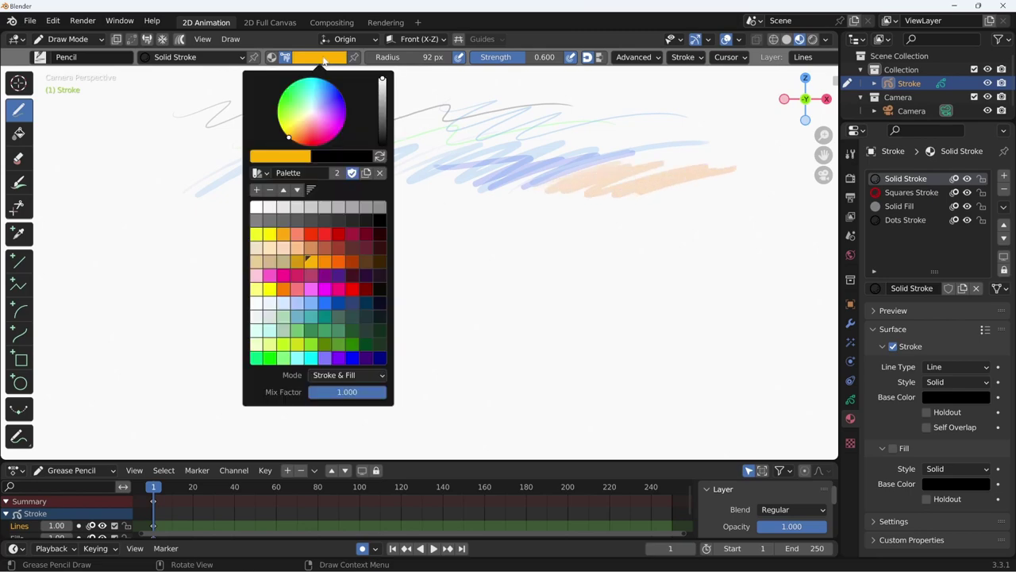
{"action": "left_click_drag", "start_coordinate": [300, 128], "coordinate": [299, 109]}
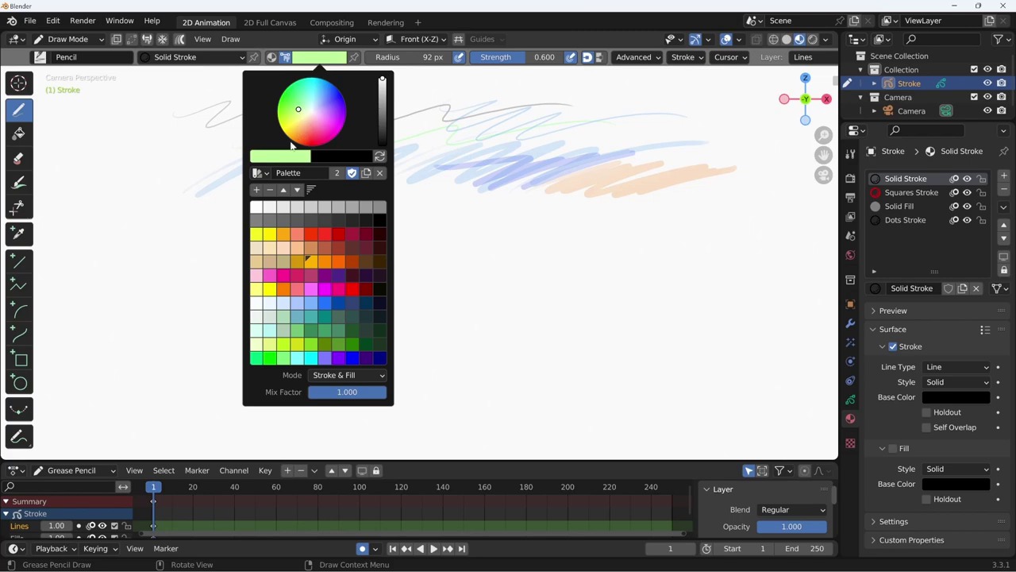
{"action": "left_click", "coordinate": [258, 191]}
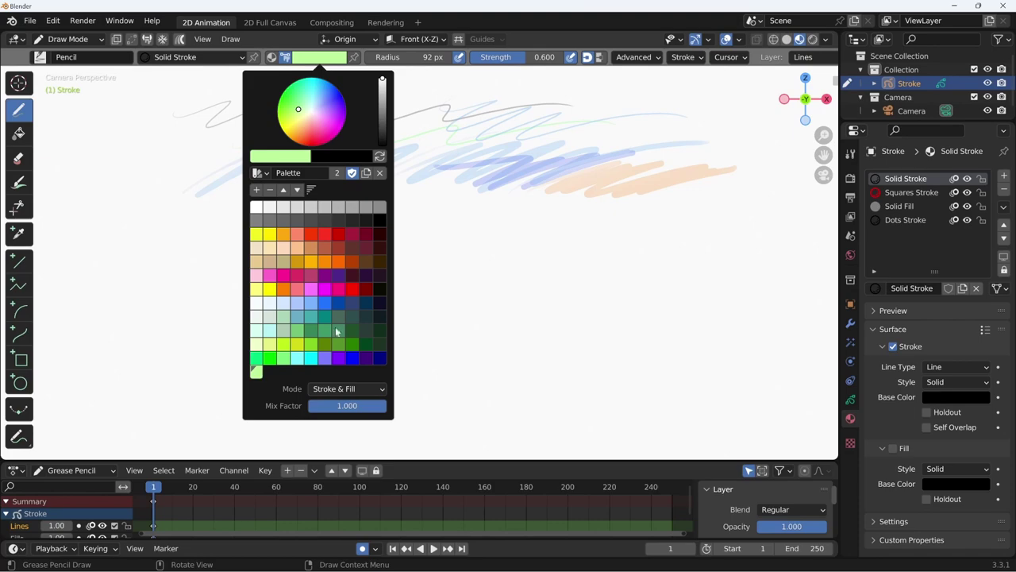
{"action": "mouse_move", "coordinate": [553, 213]}
{"action": "left_mouse_down"}
{"action": "mouse_move", "coordinate": [682, 230]}
{"action": "mouse_move", "coordinate": [627, 256]}
{"action": "left_mouse_up"}
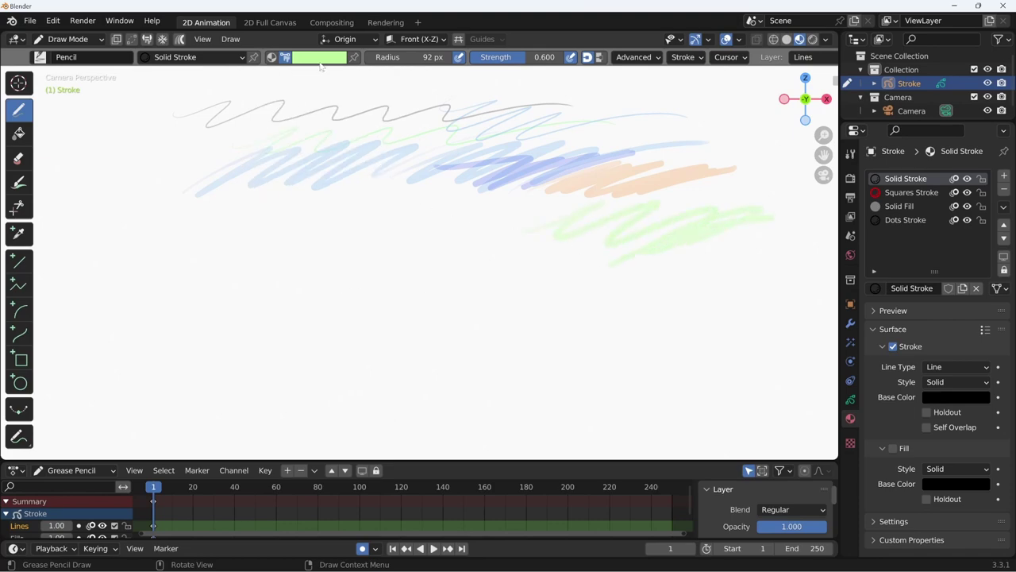
Step: Layer yellow-green scribbles over the green, then more light-green scribbles toward the lower right
{"action": "left_click", "coordinate": [321, 62]}
{"action": "left_click", "coordinate": [297, 344]}
{"action": "left_click_drag", "start_coordinate": [576, 224], "coordinate": [715, 238]}
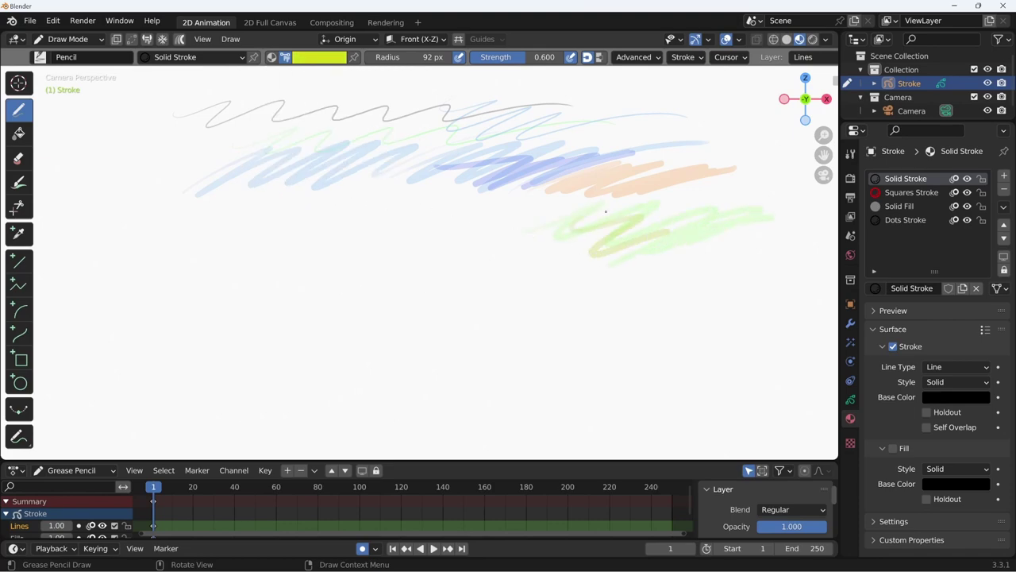
{"action": "left_click", "coordinate": [321, 57]}
{"action": "left_click", "coordinate": [257, 381]}
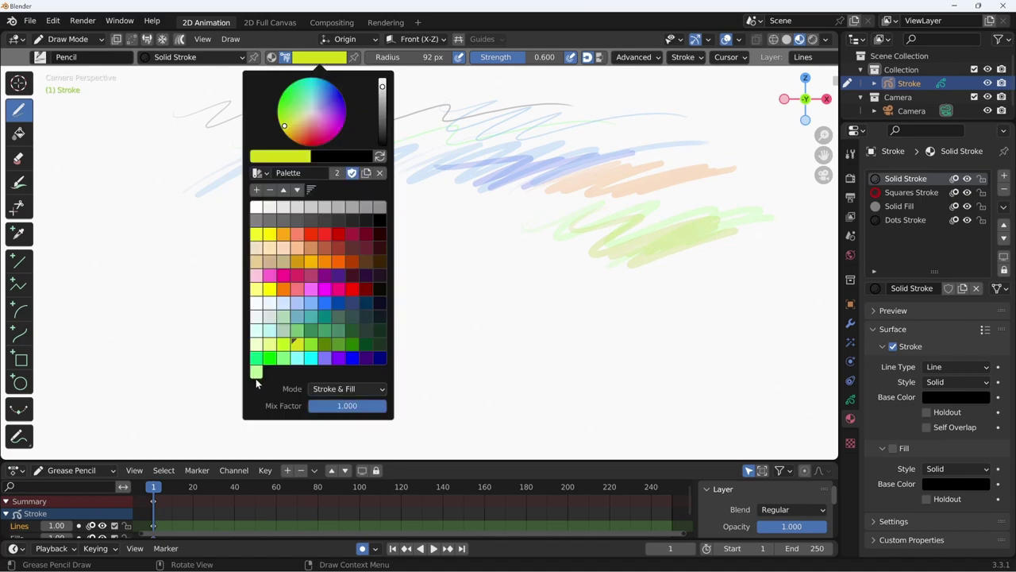
{"action": "left_click_drag", "start_coordinate": [628, 270], "coordinate": [774, 295]}
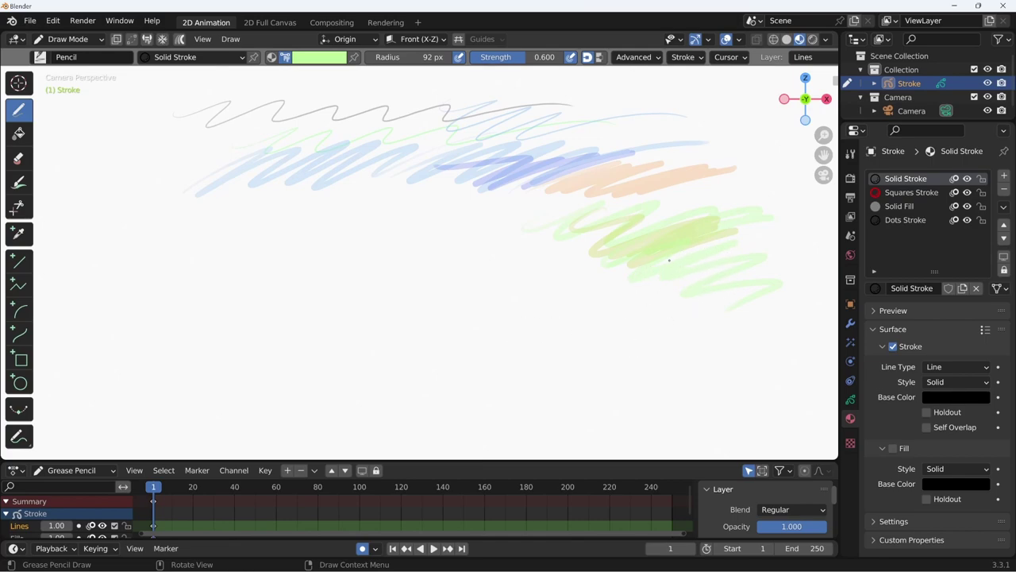
{"action": "left_click_drag", "start_coordinate": [669, 260], "coordinate": [751, 268]}
Step: Duplicate all Solid Stroke strokes, move the copies slightly lower along Z, and return to Draw Mode
{"action": "key", "text": "Tab"}
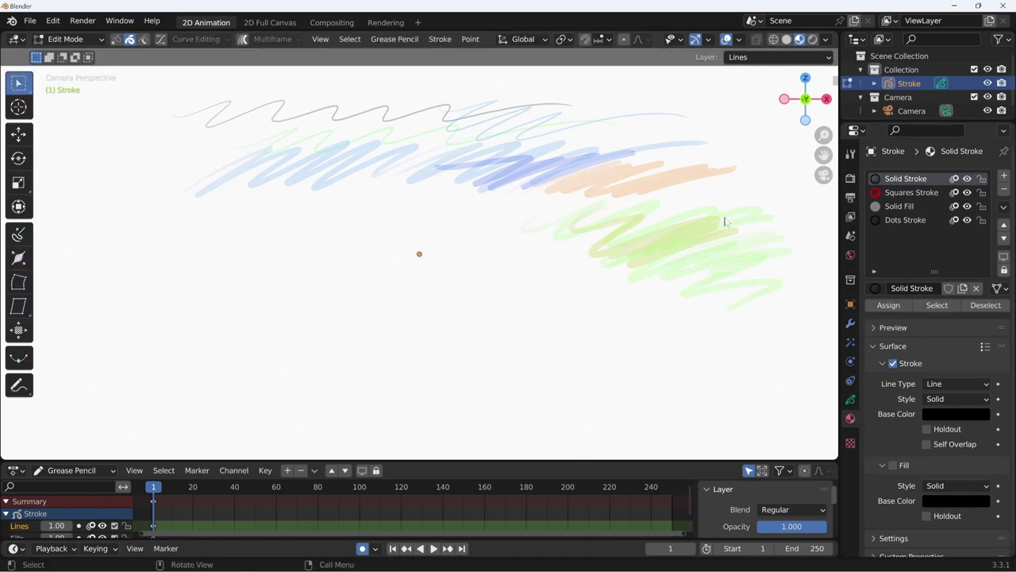
{"action": "left_click", "coordinate": [941, 310]}
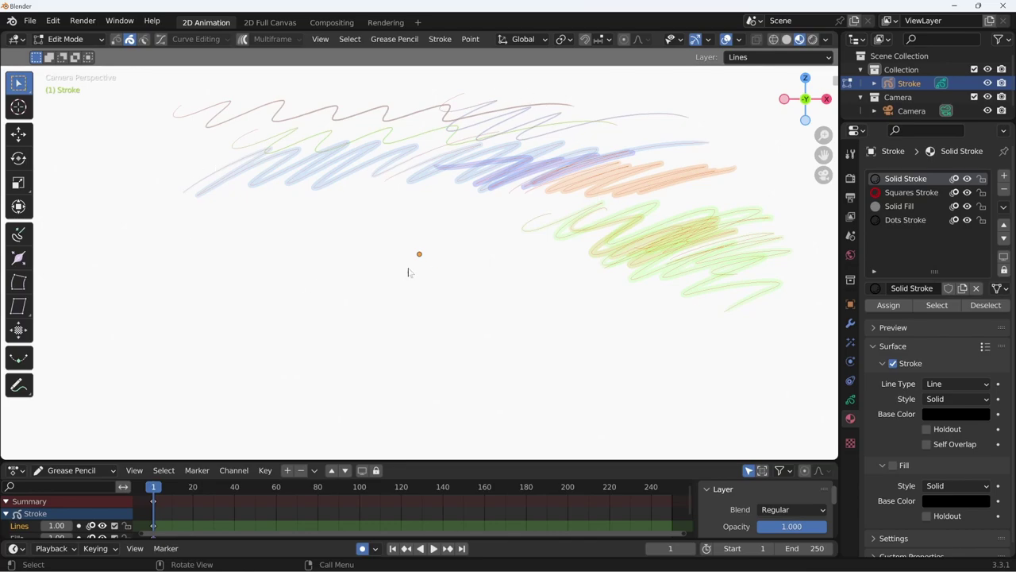
{"action": "key", "text": "shift+d"}
{"action": "key", "text": "z"}
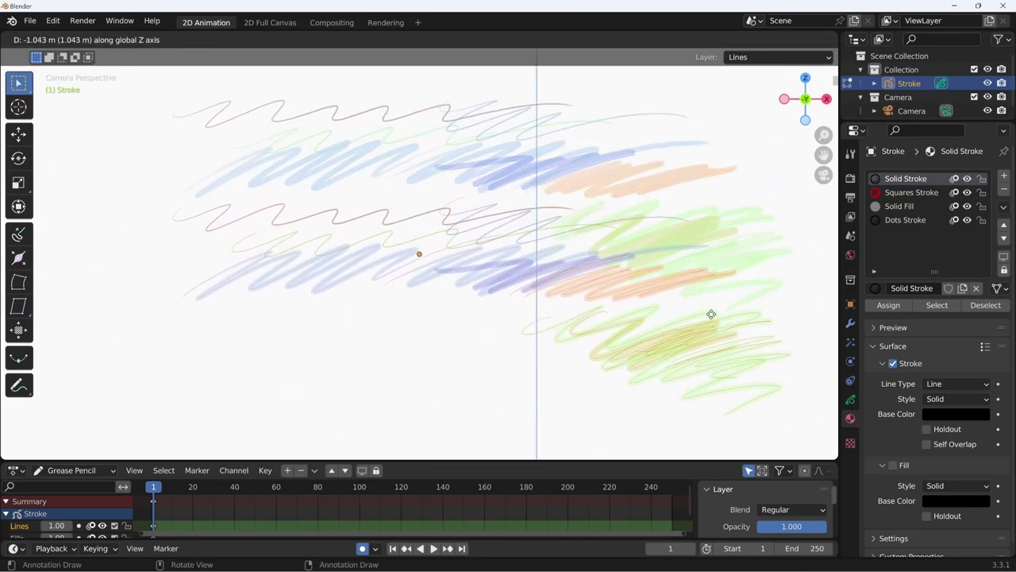
{"action": "left_click", "coordinate": [710, 284]}
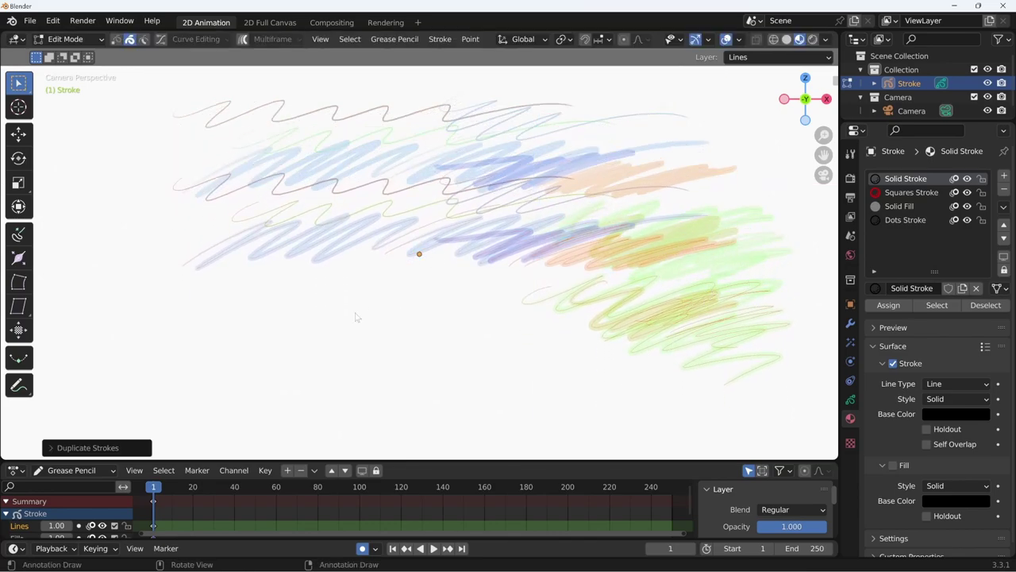
{"action": "key", "text": "Tab"}
{"action": "key", "text": "Tab"}
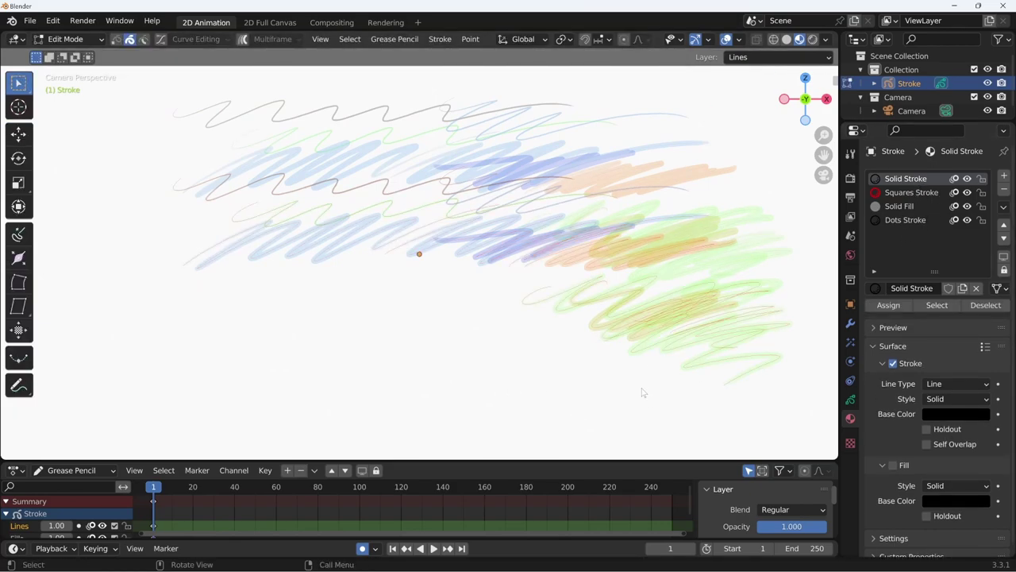
{"action": "key", "text": "Tab"}
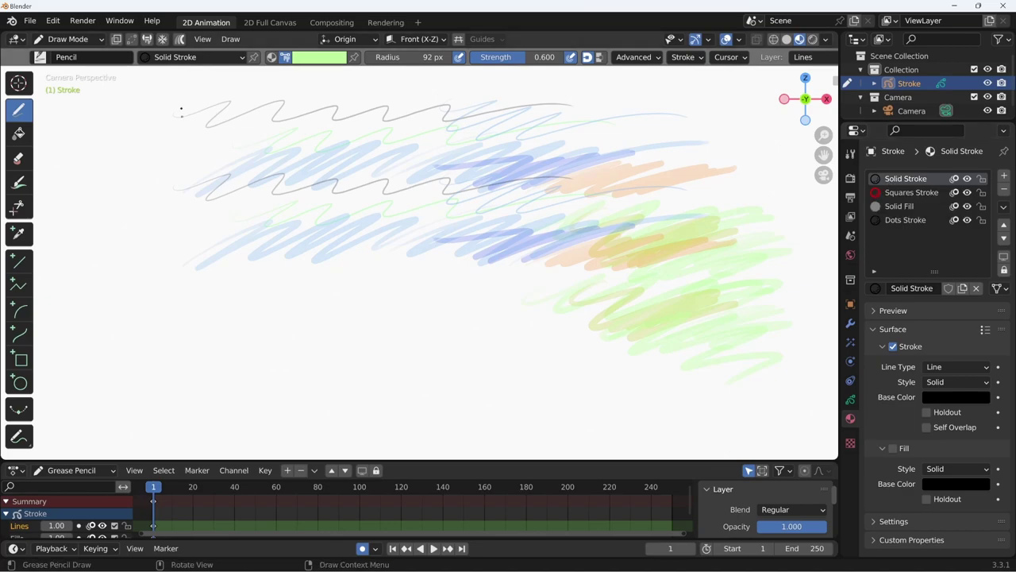
Step: Zoom and orbit to view the layered scribbles at a slant, then return to Draw Mode
{"action": "key", "text": "Tab"}
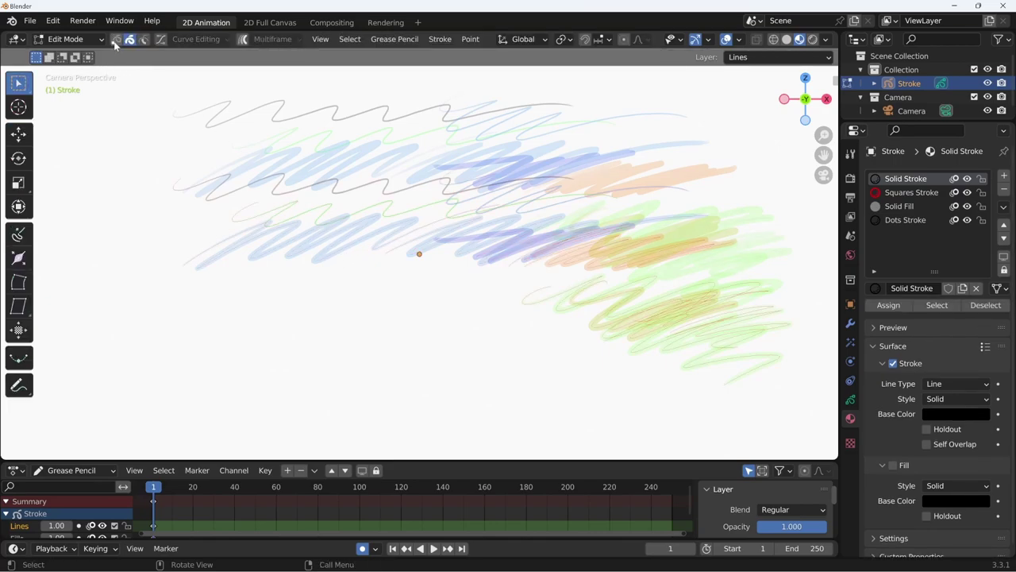
{"action": "key", "text": "a"}
{"action": "left_click", "coordinate": [365, 191]}
{"action": "mouse_move", "coordinate": [353, 216]}
{"action": "middle_mouse_down", "text": "ctrl"}
{"action": "mouse_move", "coordinate": [324, 186]}
{"action": "mouse_move", "coordinate": [356, 284]}
{"action": "mouse_move", "coordinate": [466, 219]}
{"action": "mouse_move", "coordinate": [417, 250]}
{"action": "middle_mouse_up", "text": "ctrl"}
{"action": "mouse_move", "coordinate": [351, 254]}
{"action": "middle_mouse_down"}
{"action": "mouse_move", "coordinate": [509, 299]}
{"action": "mouse_move", "coordinate": [456, 326]}
{"action": "middle_mouse_up"}
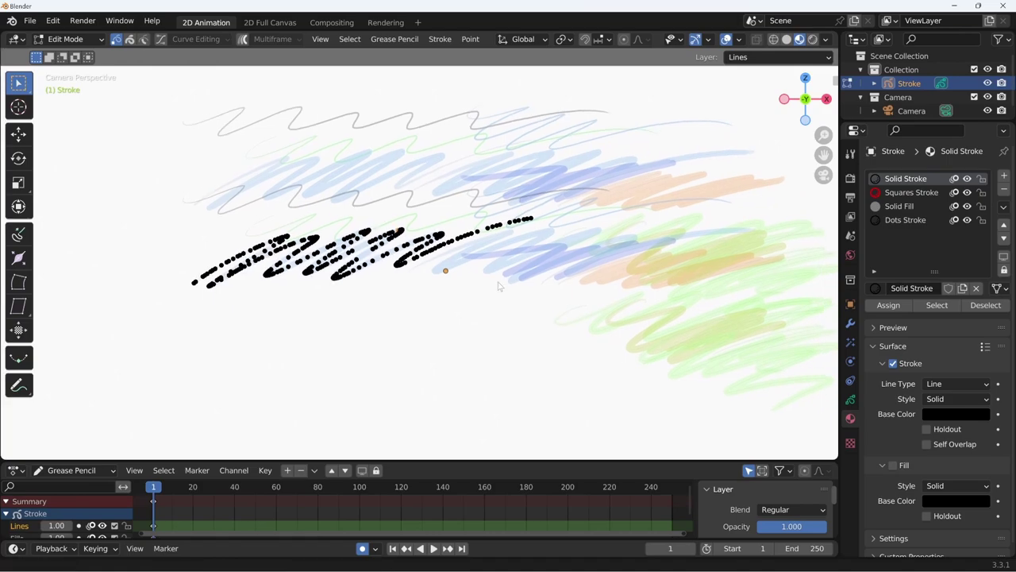
{"action": "key", "text": "Tab"}
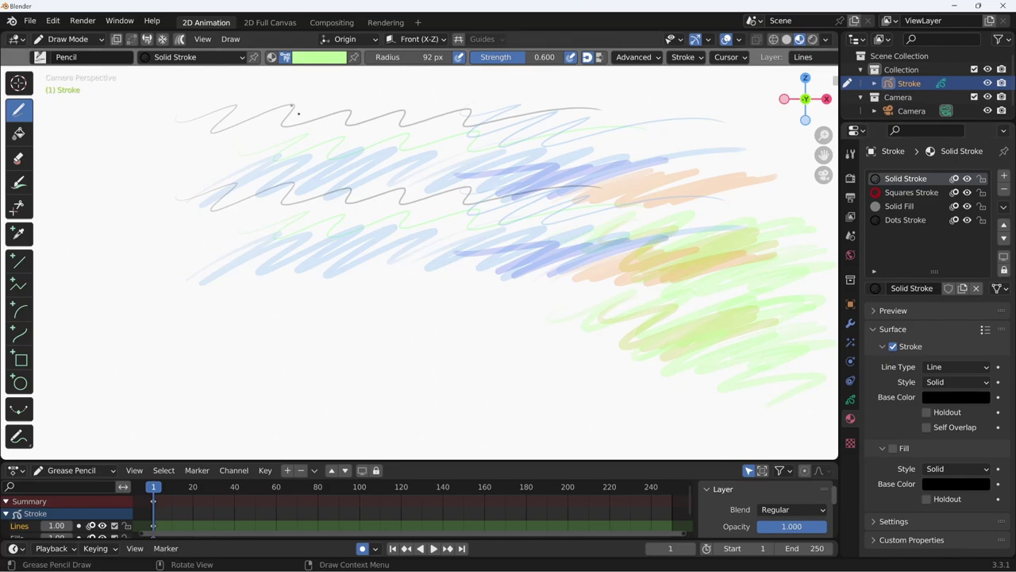
Step: Switch to the Pen brush in material colour and draw two long black horizontal lines
{"action": "left_click", "coordinate": [272, 57]}
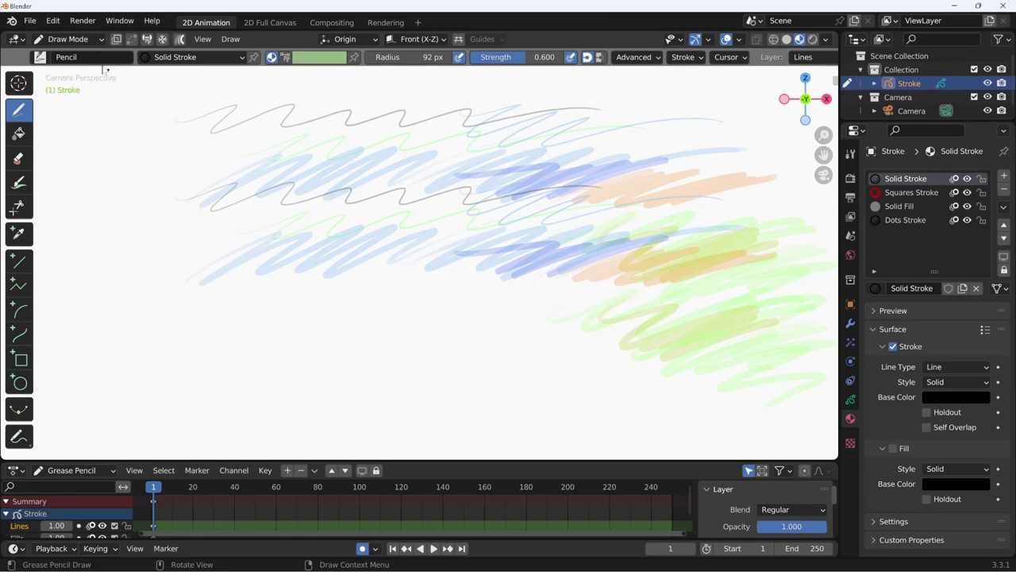
{"action": "left_click", "coordinate": [46, 58]}
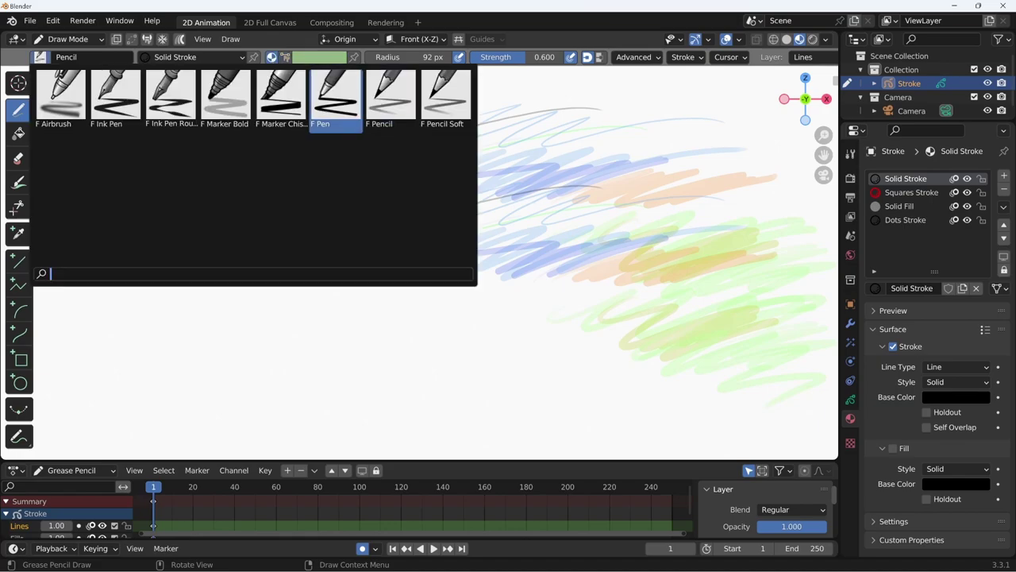
{"action": "left_click", "coordinate": [335, 96]}
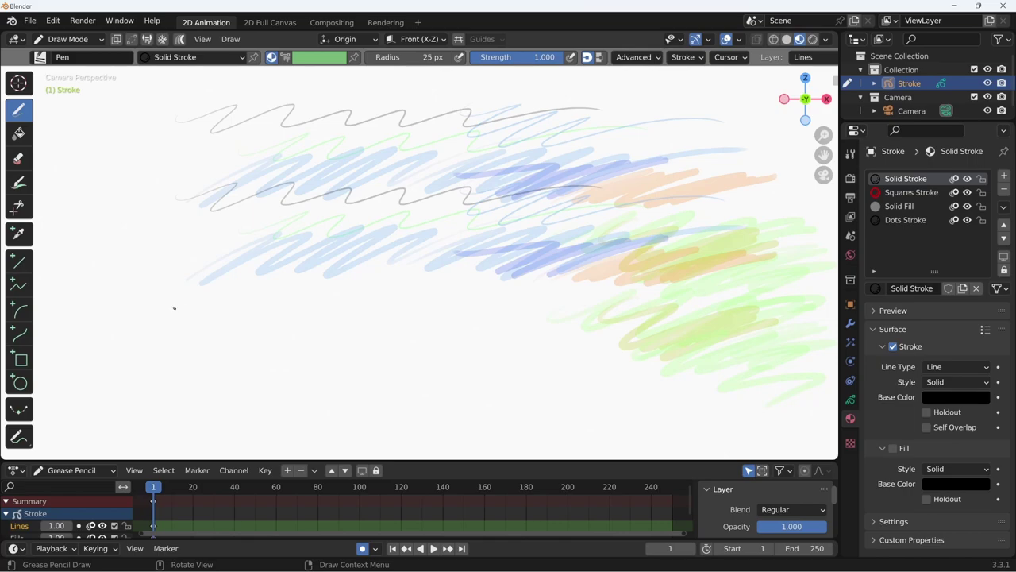
{"action": "mouse_move", "coordinate": [132, 312]}
{"action": "left_mouse_down"}
{"action": "mouse_move", "coordinate": [553, 307]}
{"action": "mouse_move", "coordinate": [169, 316]}
{"action": "mouse_move", "coordinate": [556, 317]}
{"action": "left_mouse_up"}
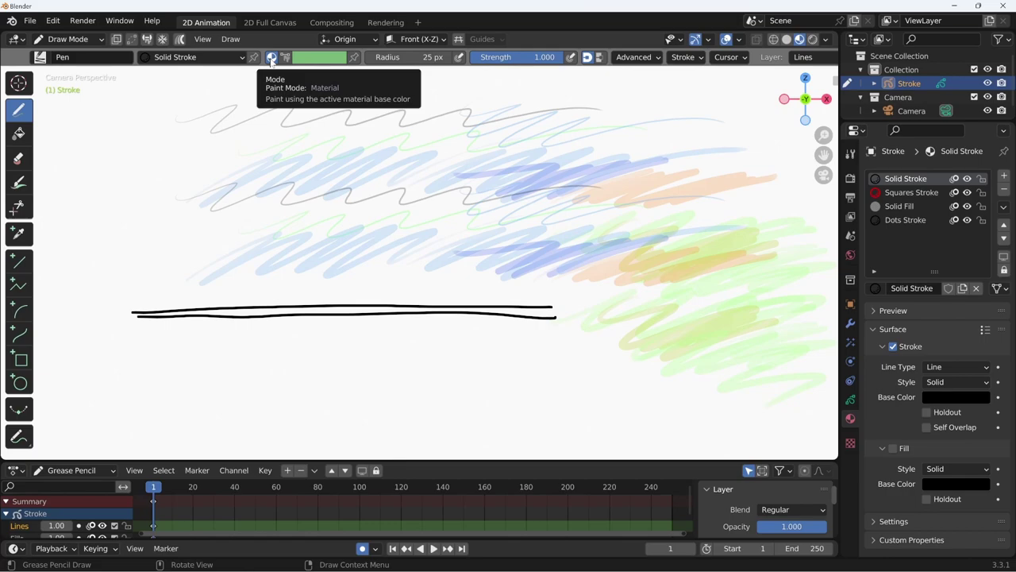
Step: Draw a teal vertex-coloured line just below the black lines
{"action": "left_click", "coordinate": [285, 59]}
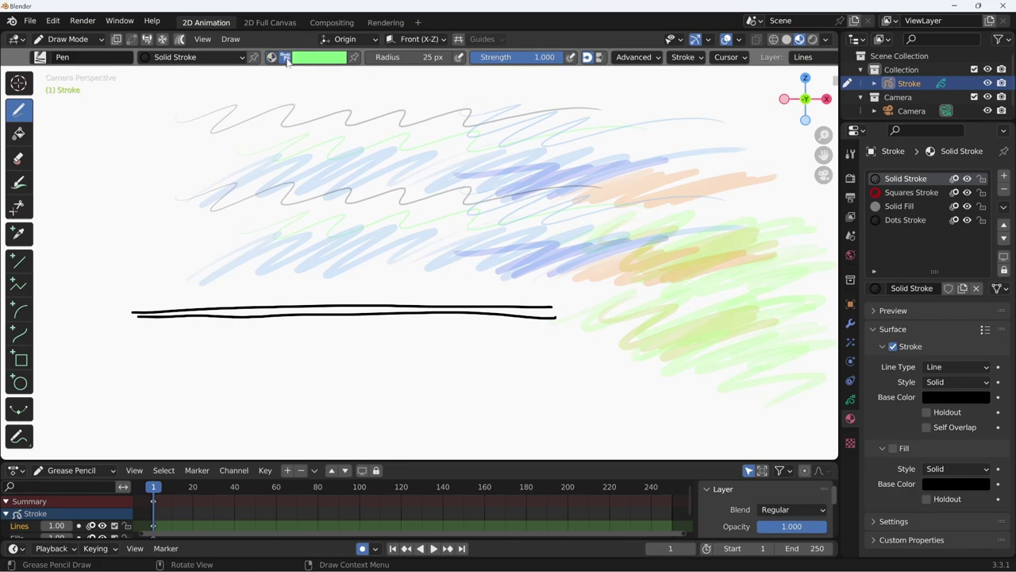
{"action": "left_click", "coordinate": [320, 60]}
{"action": "left_click", "coordinate": [300, 317]}
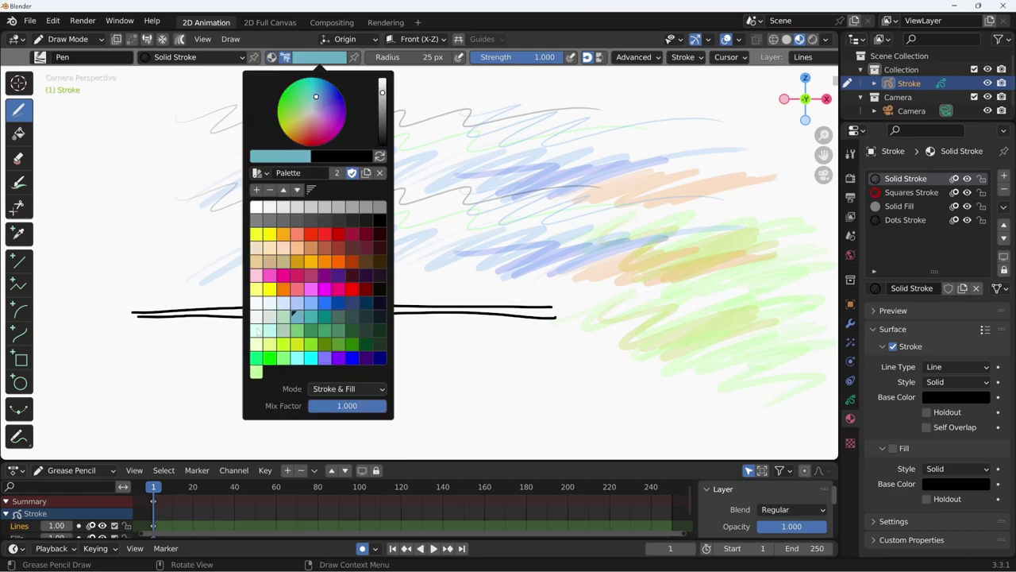
{"action": "left_click_drag", "start_coordinate": [139, 324], "coordinate": [548, 326]}
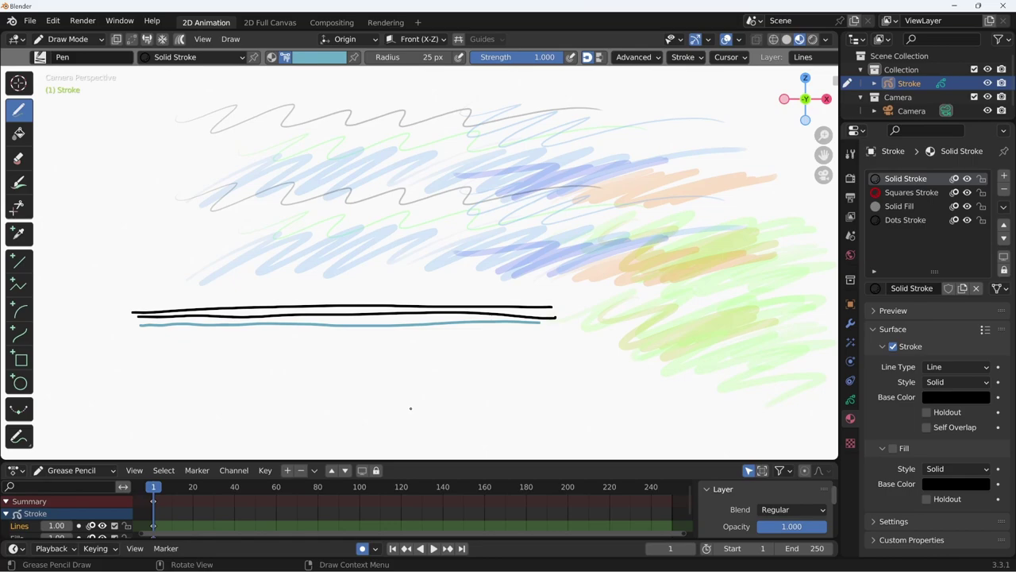
Step: With the Tint tool, tint the left and middle of the top line light green
{"action": "left_click", "coordinate": [24, 189]}
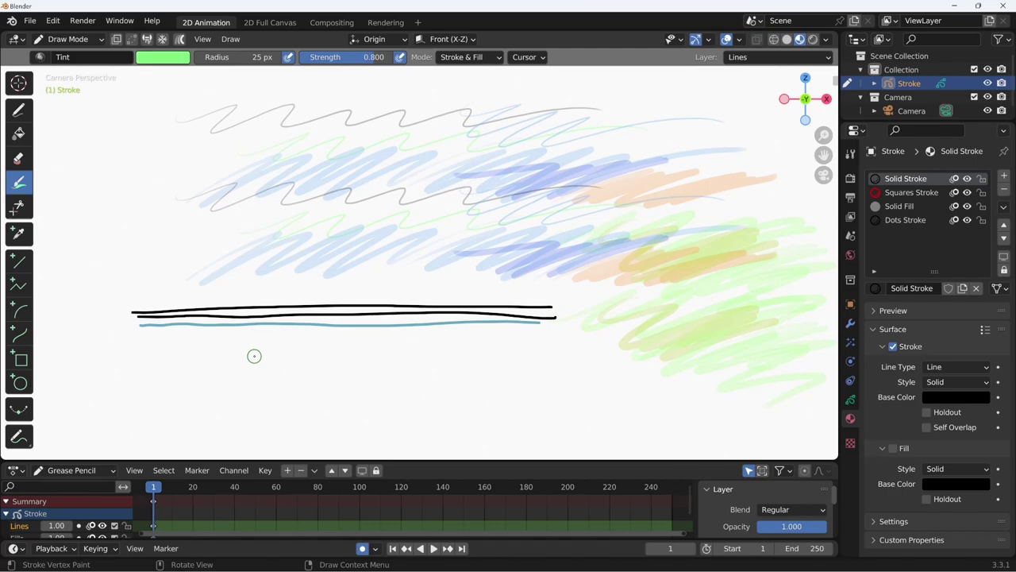
{"action": "left_click", "coordinate": [163, 58]}
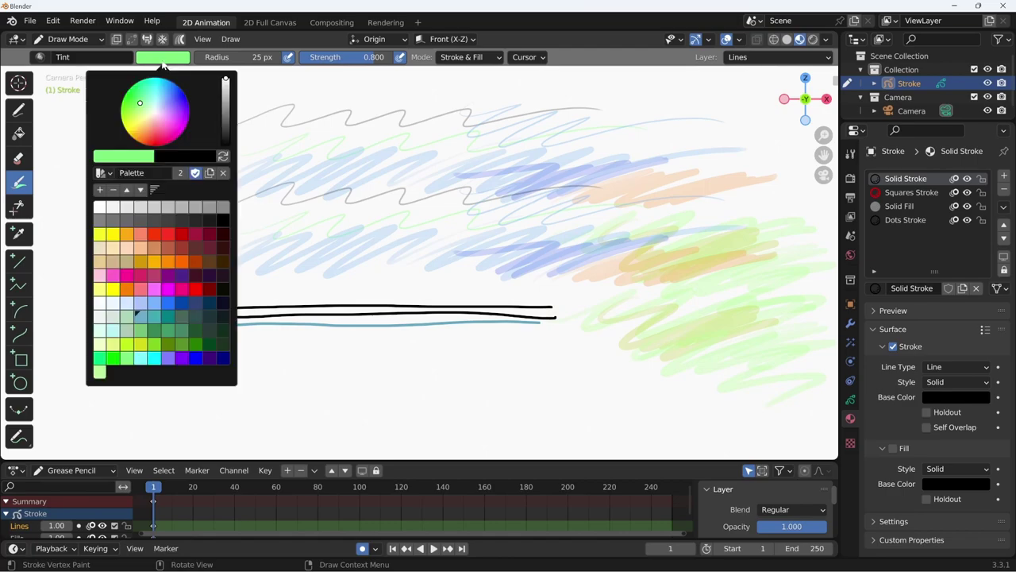
{"action": "left_click", "coordinate": [99, 372]}
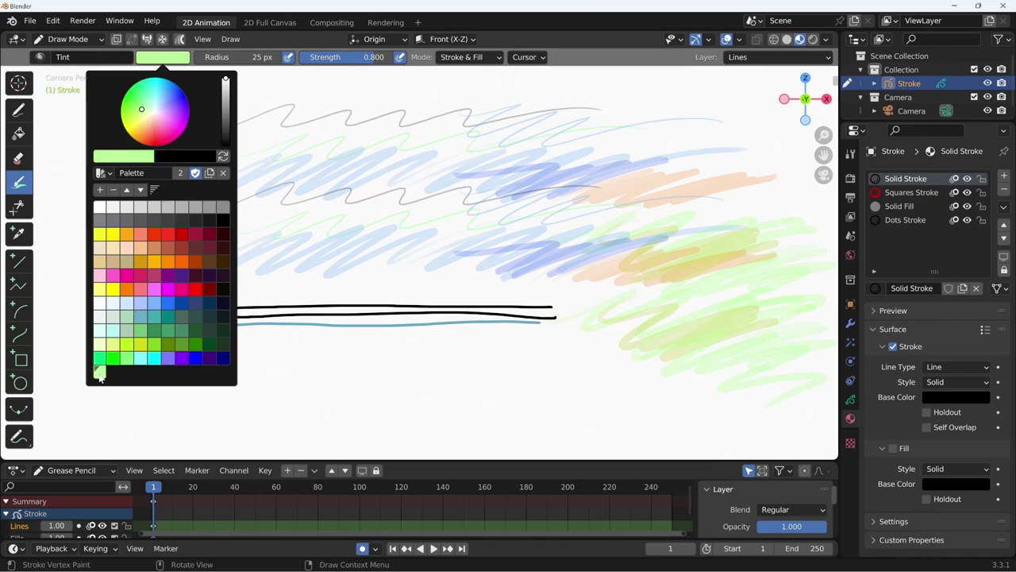
{"action": "mouse_move", "coordinate": [185, 308]}
{"action": "left_mouse_down"}
{"action": "mouse_move", "coordinate": [217, 305]}
{"action": "mouse_move", "coordinate": [191, 310]}
{"action": "left_mouse_up"}
{"action": "left_click_drag", "start_coordinate": [255, 306], "coordinate": [373, 306]}
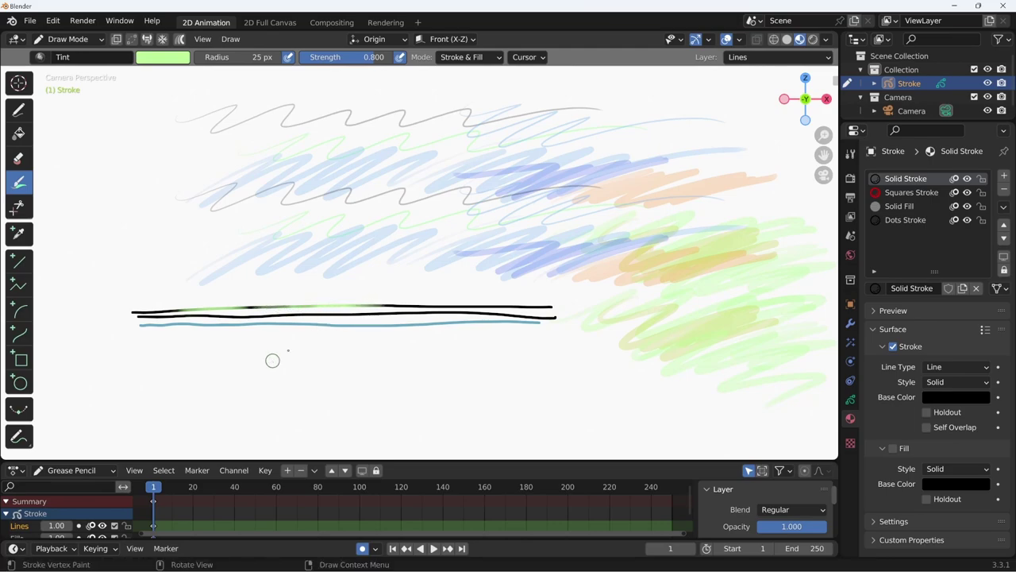
Step: Tint the top line's right part red, then the lines' left ends red at 95 px radius
{"action": "left_click", "coordinate": [164, 60]}
{"action": "left_click", "coordinate": [166, 241]}
{"action": "left_click_drag", "start_coordinate": [374, 300], "coordinate": [544, 307]}
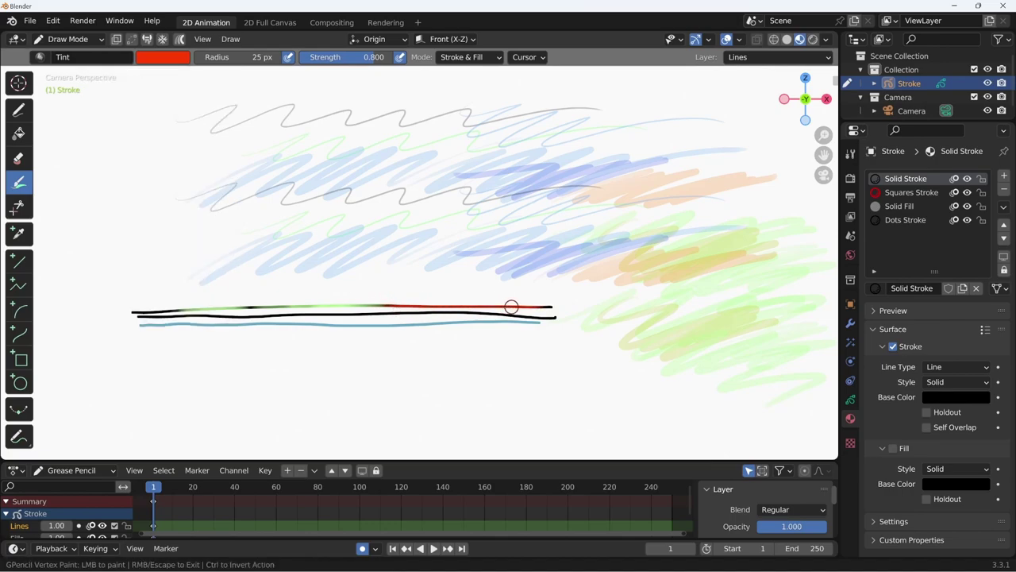
{"action": "key", "text": "f"}
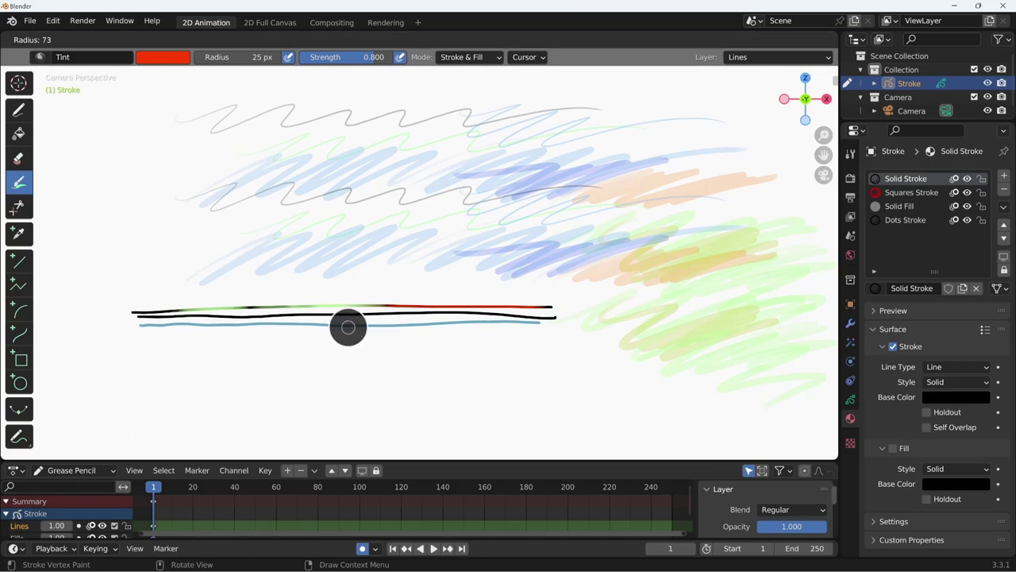
{"action": "left_click", "coordinate": [370, 327]}
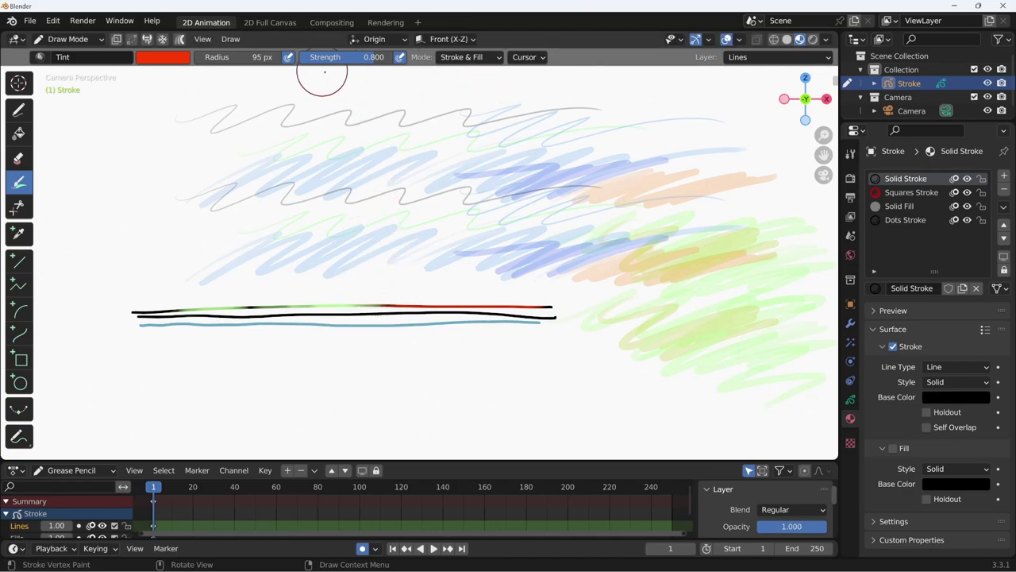
{"action": "left_click_drag", "start_coordinate": [234, 311], "coordinate": [173, 320]}
Step: Tint the lower lines light peach near their left, keeping Stroke & Fill tint mode
{"action": "left_click", "coordinate": [174, 60]}
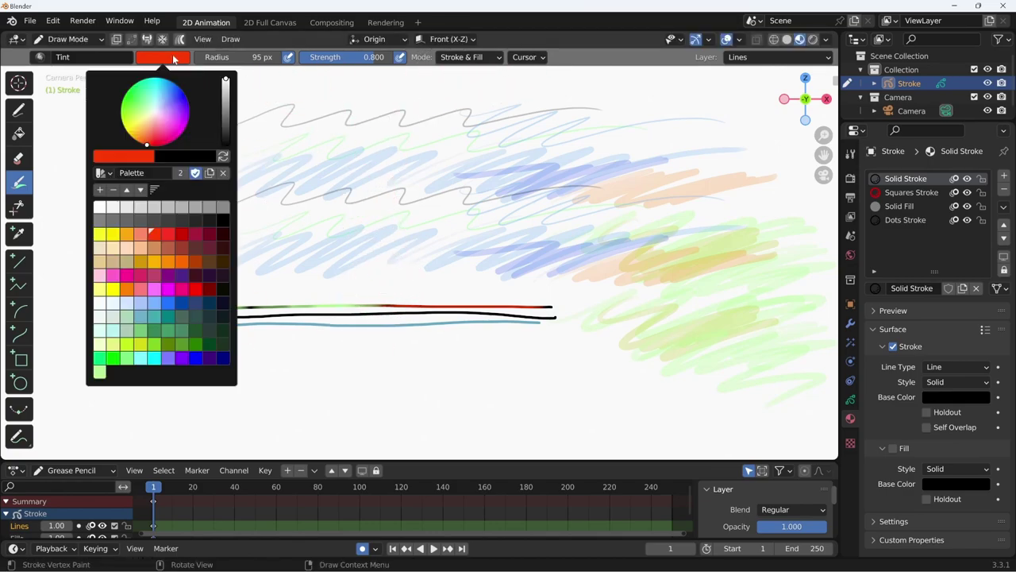
{"action": "left_click", "coordinate": [139, 248]}
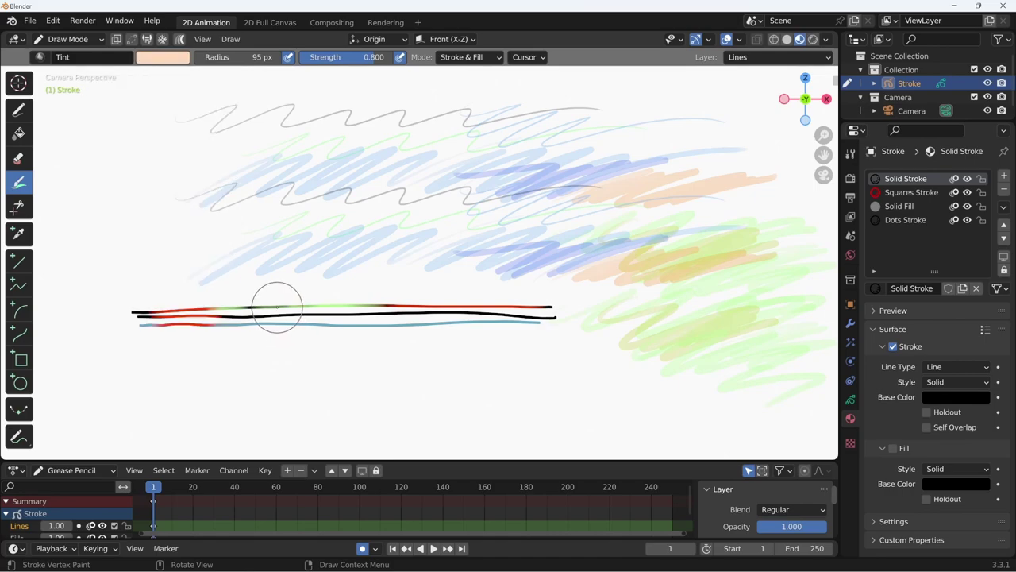
{"action": "left_click_drag", "start_coordinate": [272, 307], "coordinate": [270, 341]}
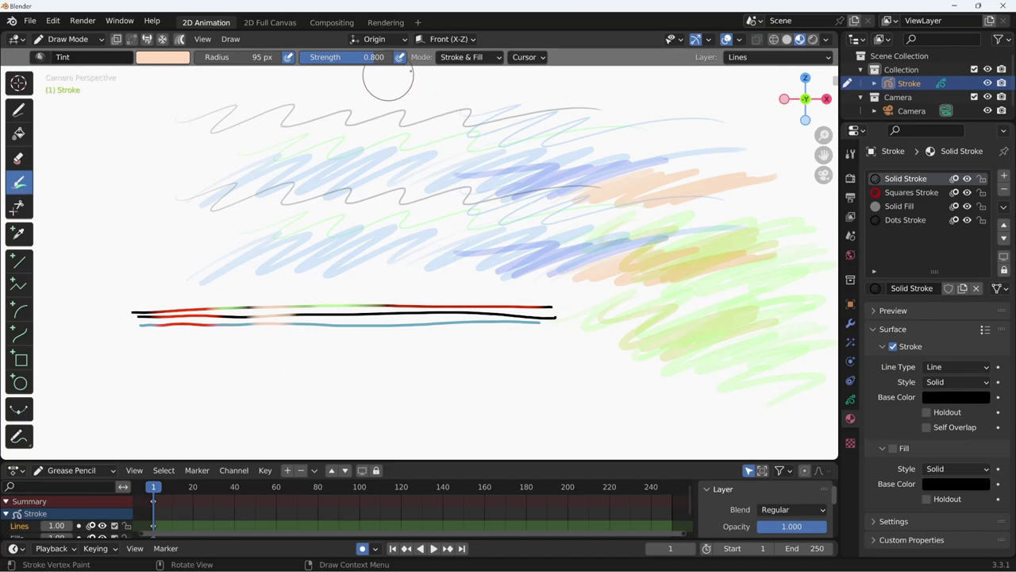
{"action": "left_click", "coordinate": [472, 60]}
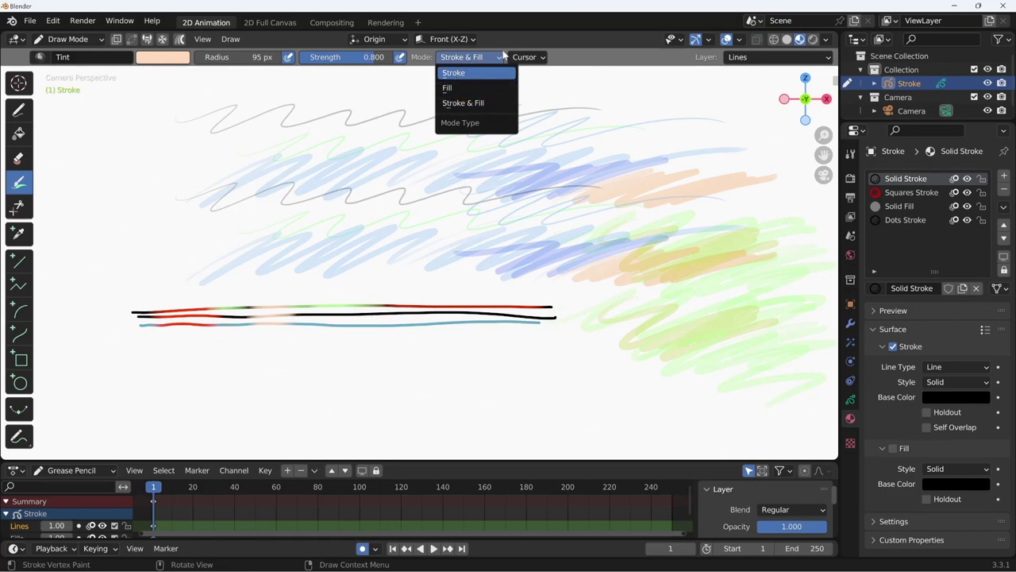
{"action": "left_click", "coordinate": [474, 60]}
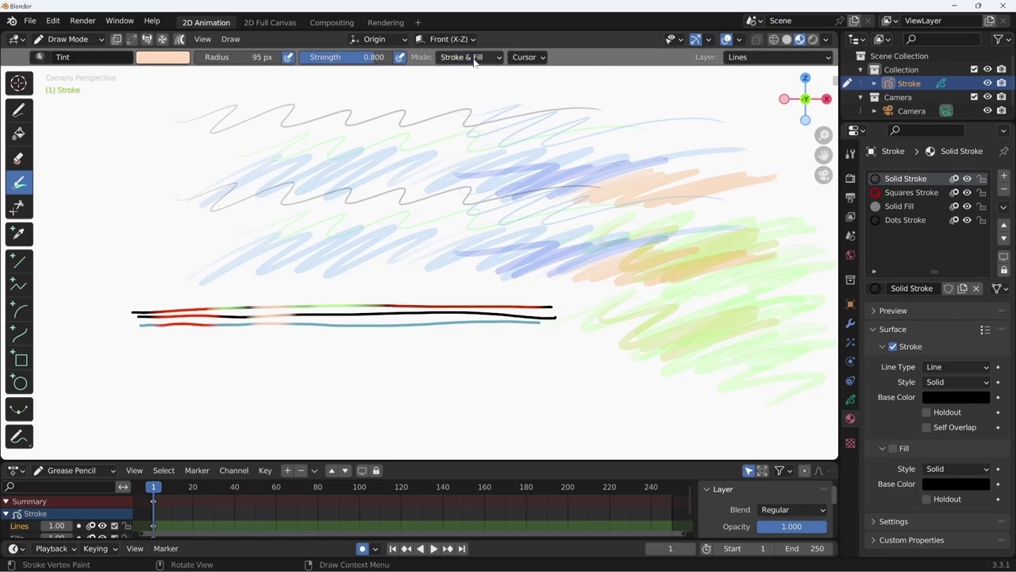
{"action": "left_click", "coordinate": [20, 111]}
Step: Choose the Solid Fill material and draw a filled teal oval below the lines
{"action": "left_click", "coordinate": [211, 57]}
{"action": "left_click", "coordinate": [129, 114]}
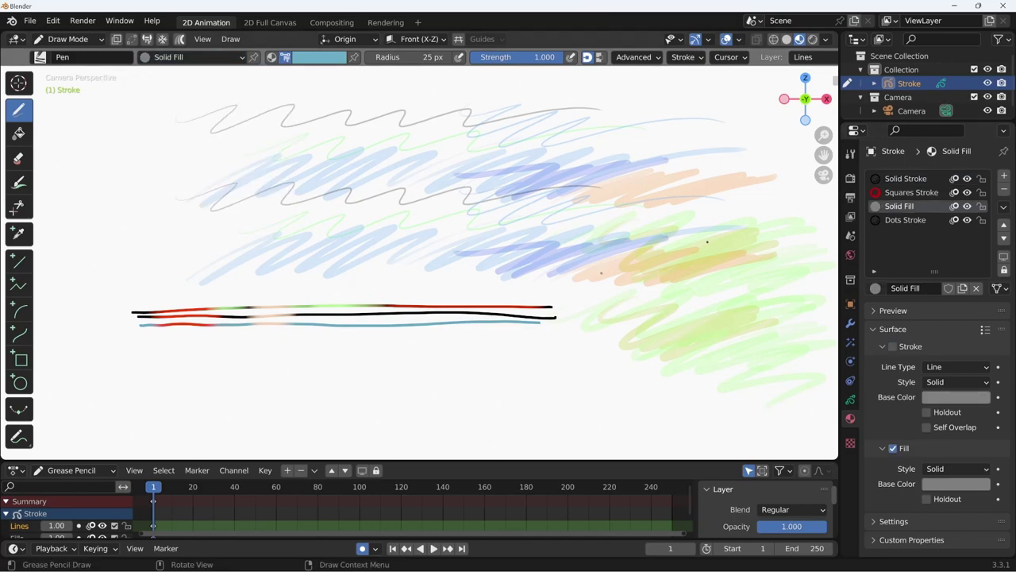
{"action": "left_click_drag", "start_coordinate": [236, 353], "coordinate": [176, 386]}
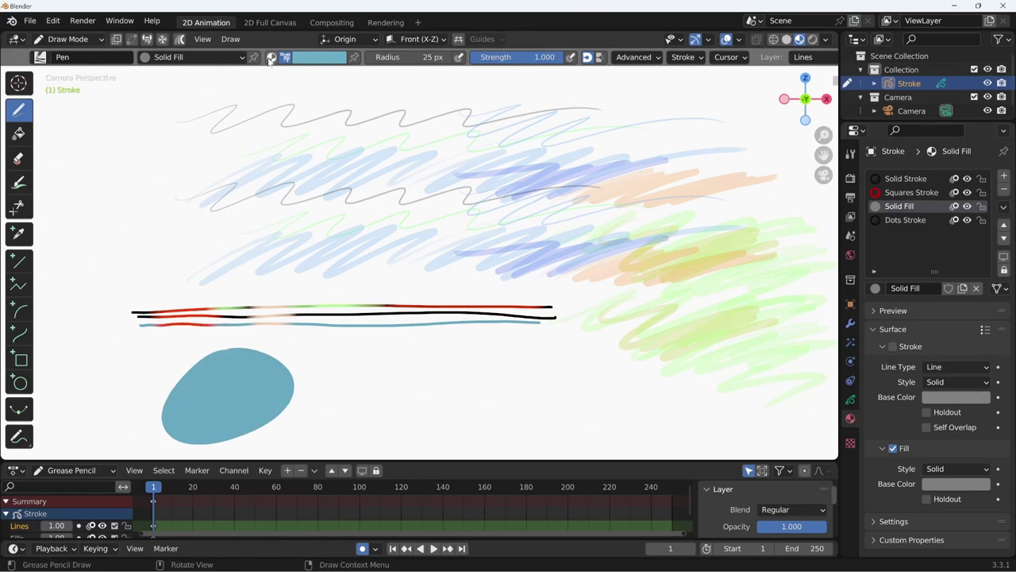
Step: Draw a grey filled blob in material colour beside the oval and darken its outline's Stroke Base Color
{"action": "left_click", "coordinate": [270, 57]}
{"action": "left_click_drag", "start_coordinate": [435, 352], "coordinate": [432, 437]}
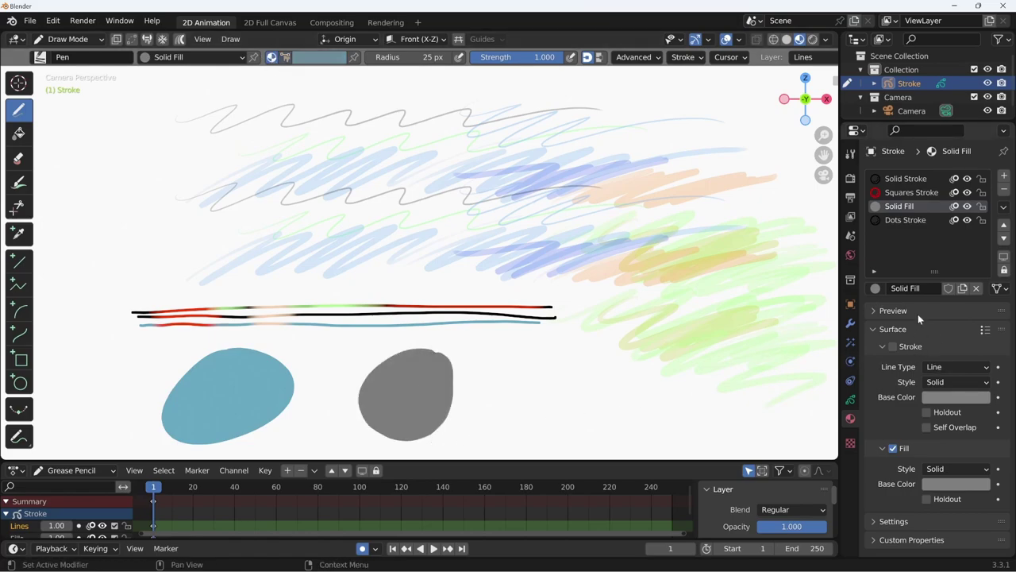
{"action": "left_click", "coordinate": [954, 402]}
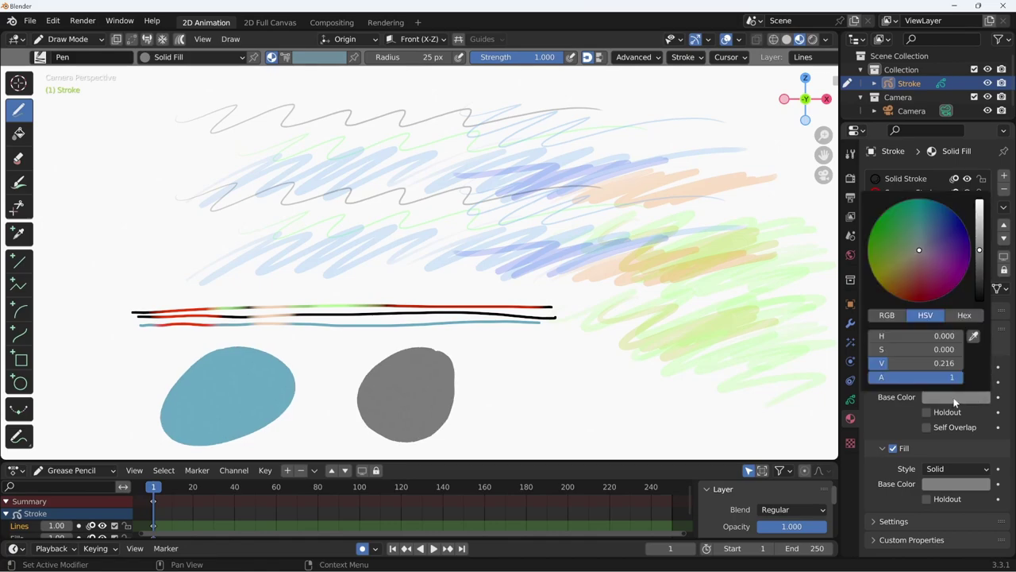
{"action": "scroll", "coordinate": [948, 225], "scroll_direction": "down", "scroll_amount": 3}
{"action": "scroll", "coordinate": [946, 224], "scroll_direction": "up", "scroll_amount": 1}
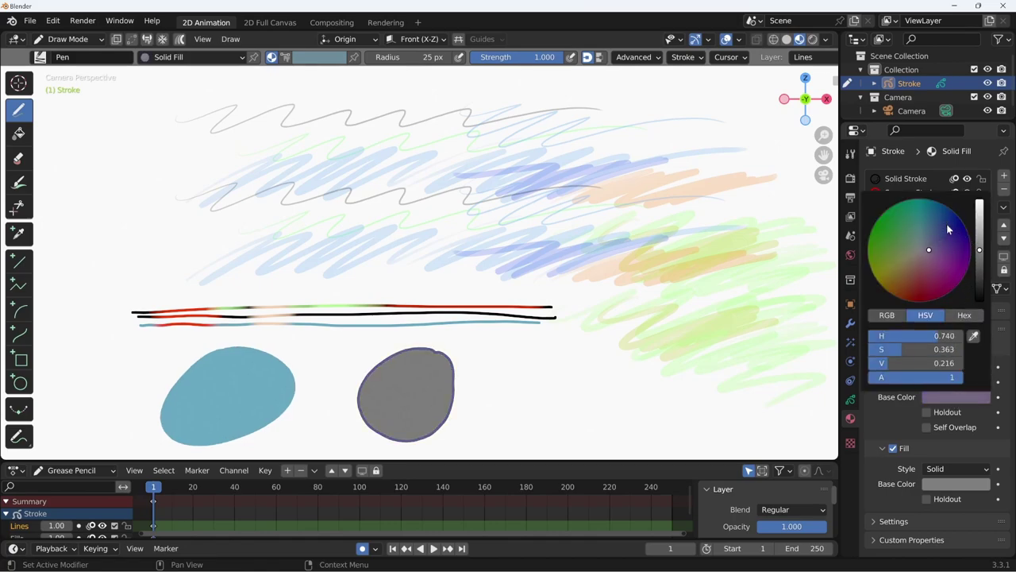
{"action": "scroll", "coordinate": [981, 255], "scroll_direction": "down", "scroll_amount": 2}
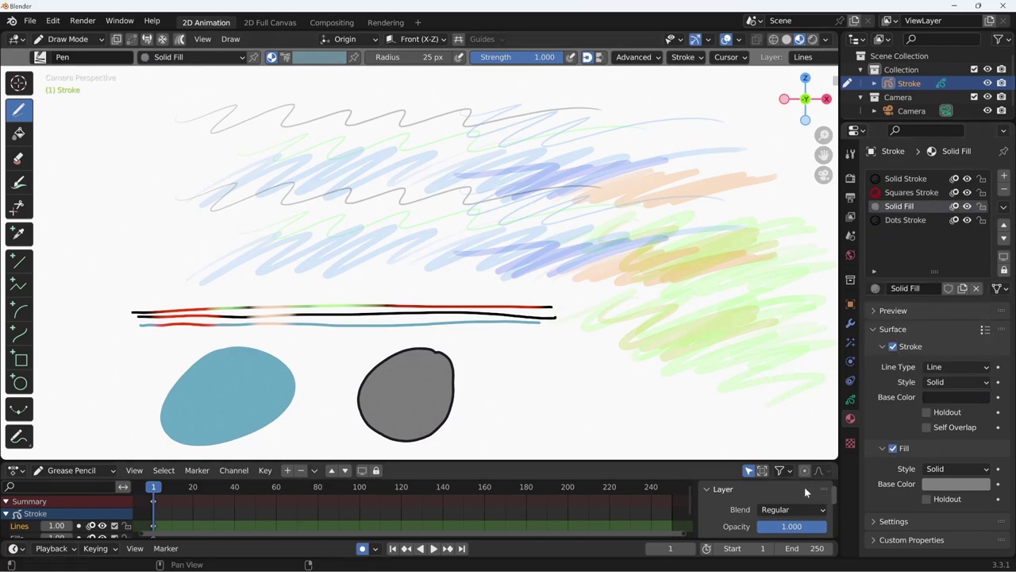
{"action": "left_click", "coordinate": [29, 184]}
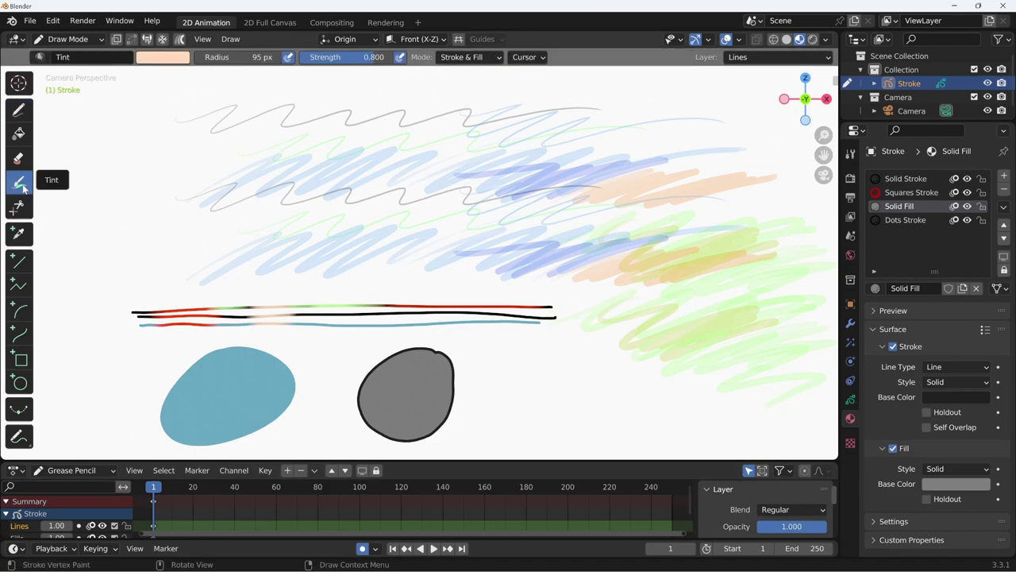
{"action": "left_click", "coordinate": [167, 60]}
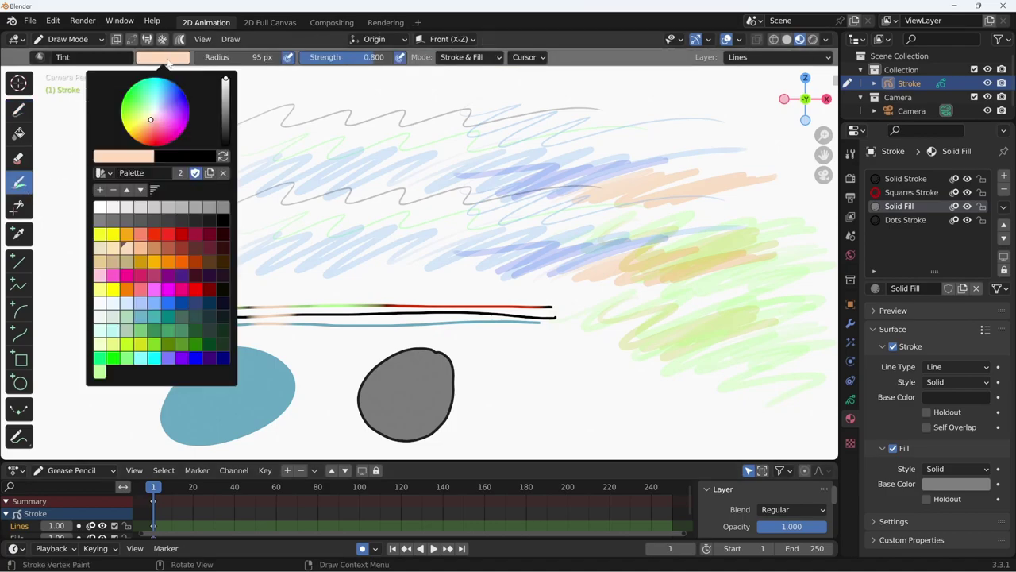
{"action": "left_click", "coordinate": [169, 266]}
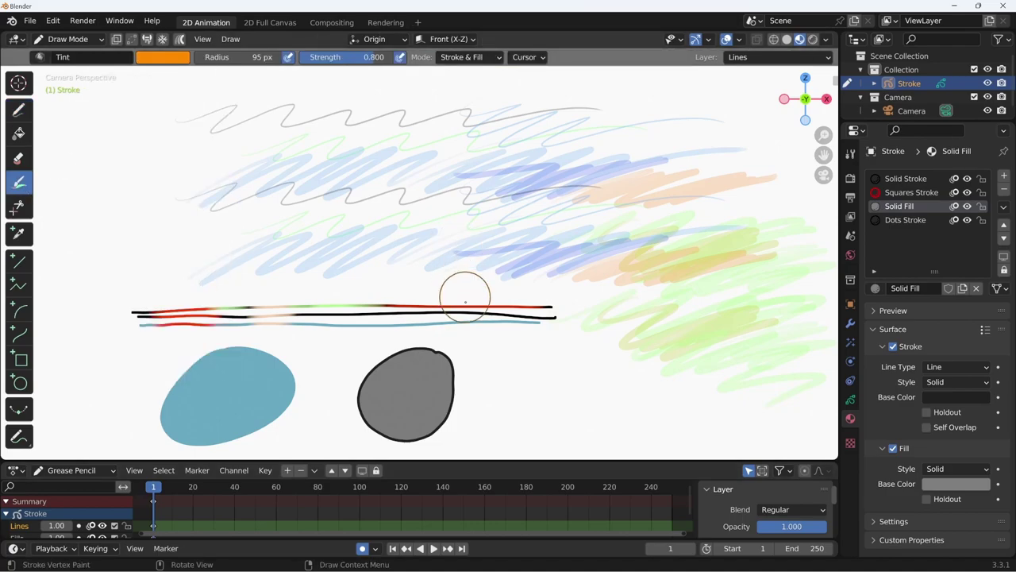
{"action": "key", "text": "f"}
{"action": "left_click", "coordinate": [393, 358]}
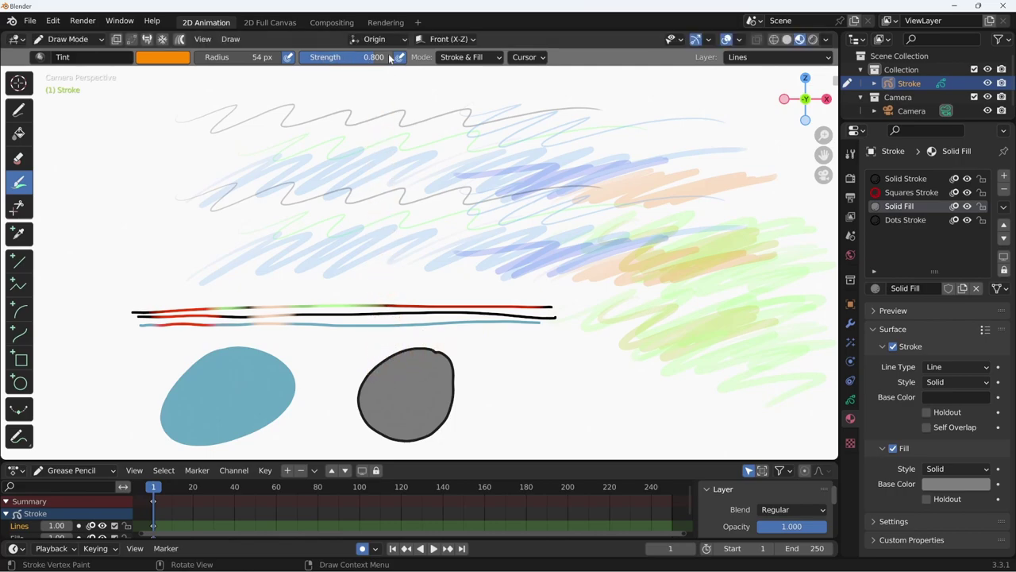
{"action": "mouse_move", "coordinate": [381, 353]}
{"action": "left_mouse_down"}
{"action": "mouse_move", "coordinate": [389, 358]}
{"action": "mouse_move", "coordinate": [370, 365]}
{"action": "left_mouse_up"}
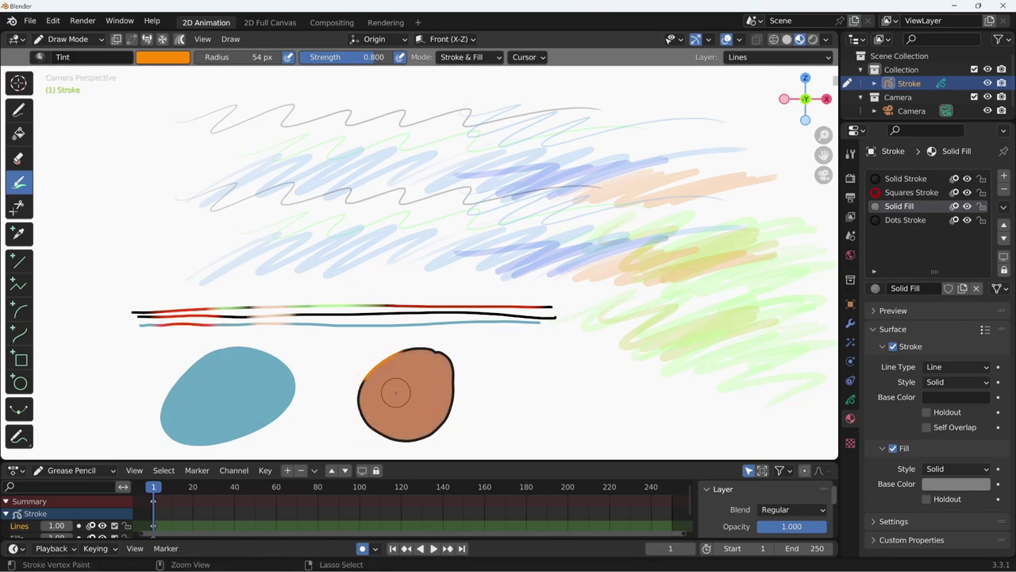
{"action": "key", "text": "ctrl+z"}
{"action": "left_click_drag", "start_coordinate": [374, 353], "coordinate": [382, 358]}
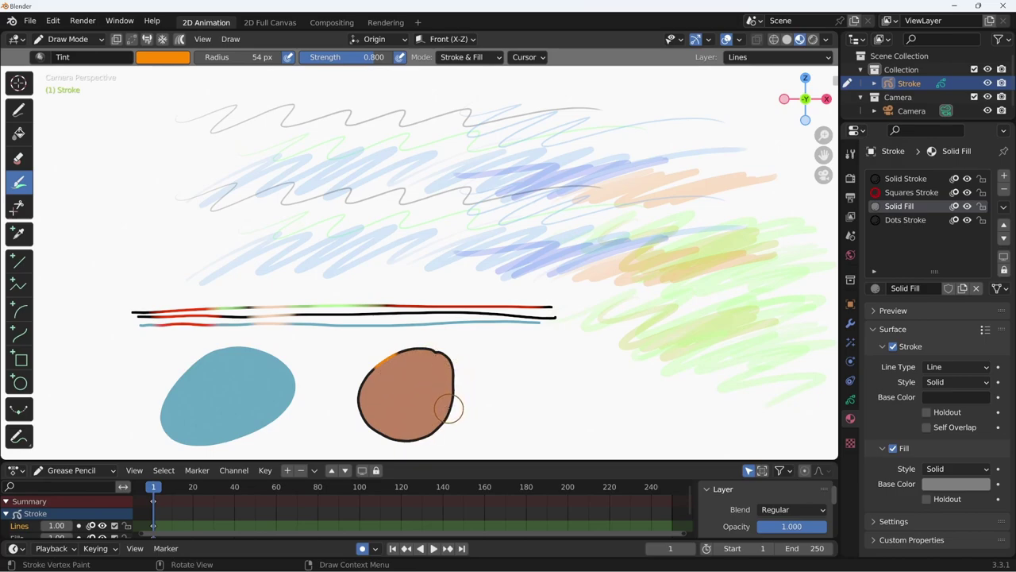
{"action": "mouse_move", "coordinate": [396, 373]}
{"action": "left_mouse_down"}
{"action": "mouse_move", "coordinate": [401, 352]}
{"action": "mouse_move", "coordinate": [437, 351]}
{"action": "mouse_move", "coordinate": [452, 404]}
{"action": "mouse_move", "coordinate": [422, 401]}
{"action": "left_mouse_up"}
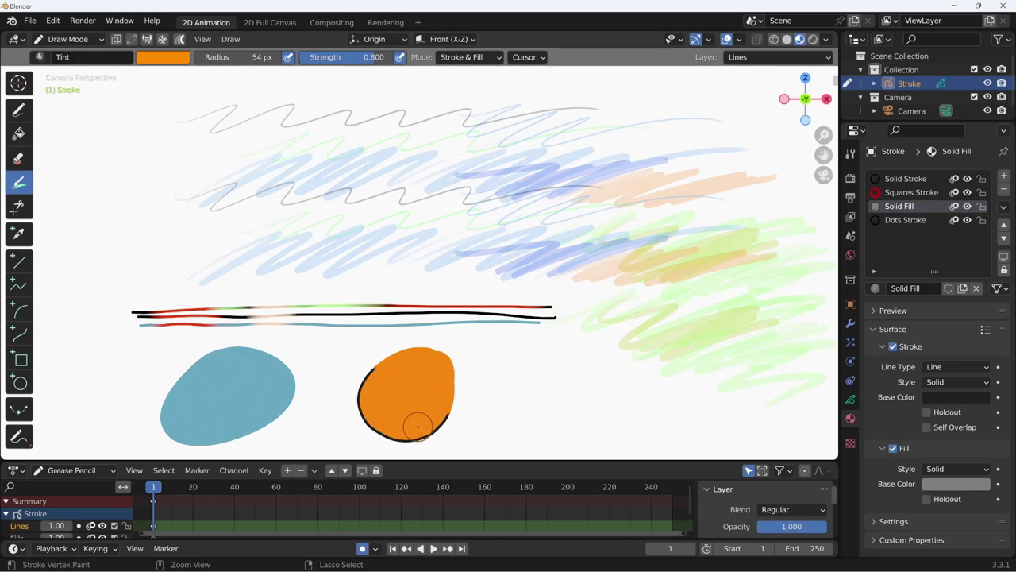
{"action": "key", "text": "ctrl+z"}
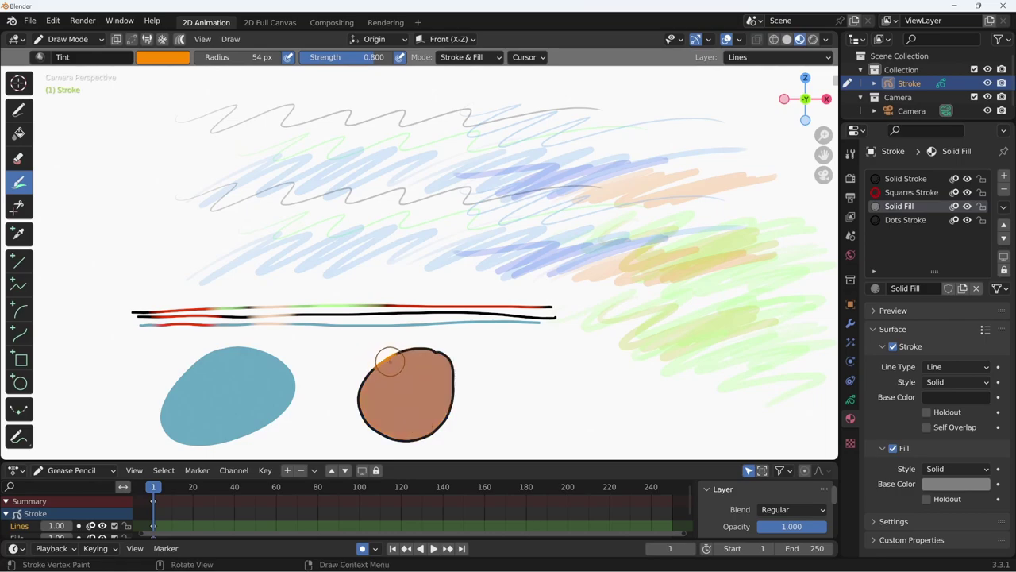
{"action": "key", "text": "ctrl+z"}
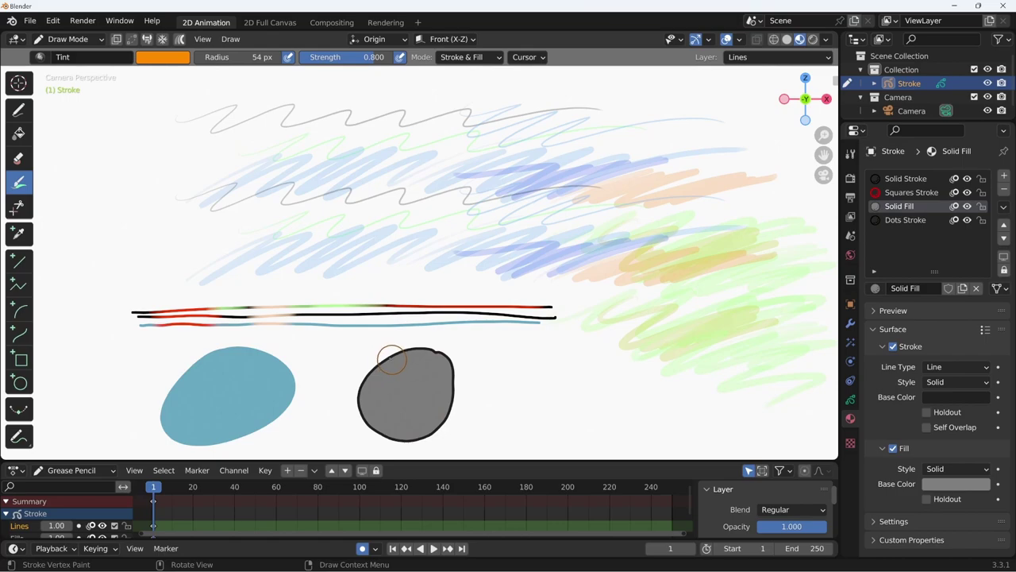
{"action": "key", "text": "ctrl+shift+z"}
{"action": "key", "text": "ctrl+z"}
Step: Set up the Marker Bold brush in salmon with a 103 px radius
{"action": "left_click", "coordinate": [19, 109]}
{"action": "left_click", "coordinate": [39, 56]}
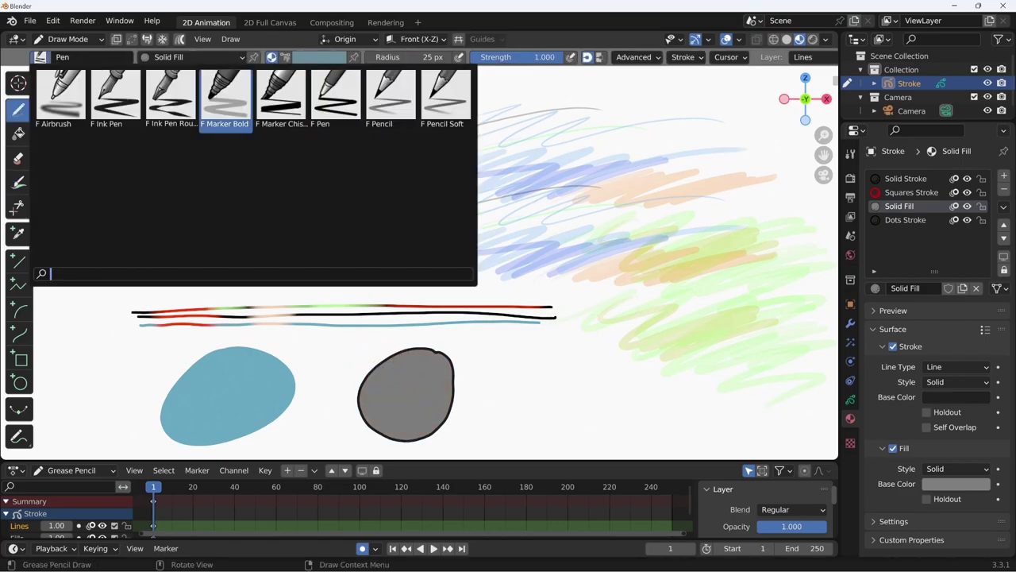
{"action": "left_click", "coordinate": [233, 114]}
{"action": "left_click", "coordinate": [331, 58]}
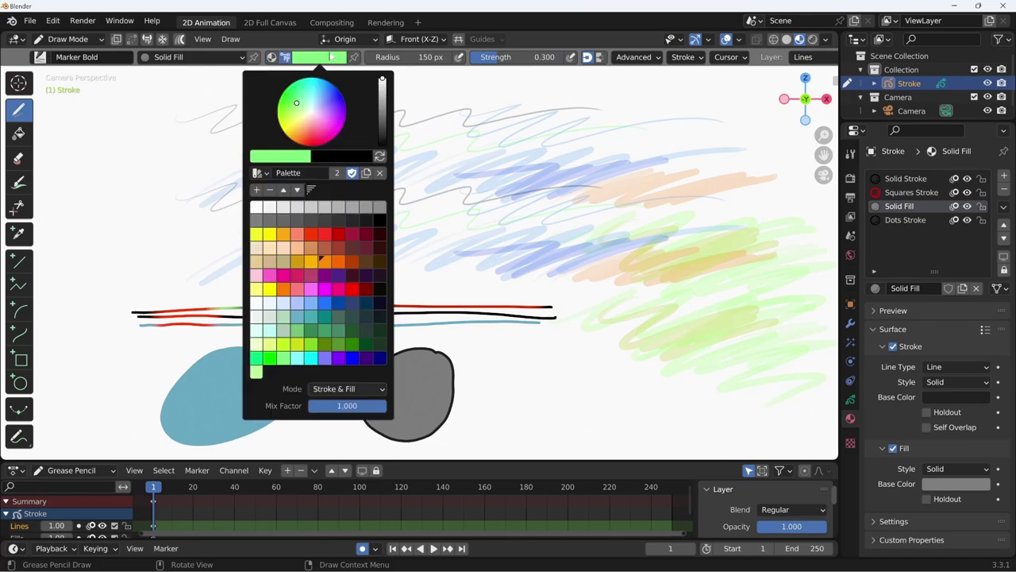
{"action": "left_click", "coordinate": [298, 234]}
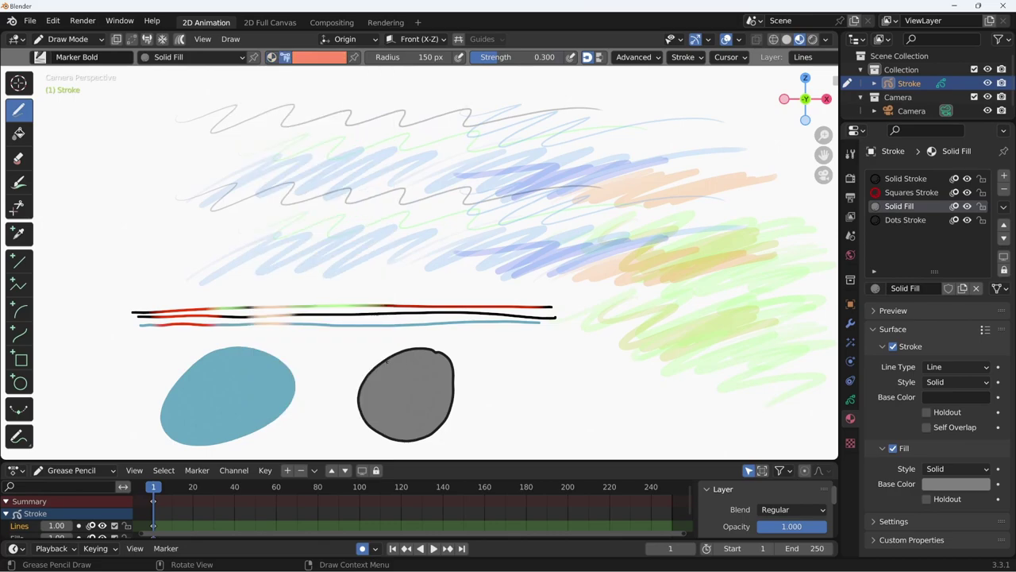
{"action": "key", "text": "f"}
{"action": "left_click", "coordinate": [374, 366]}
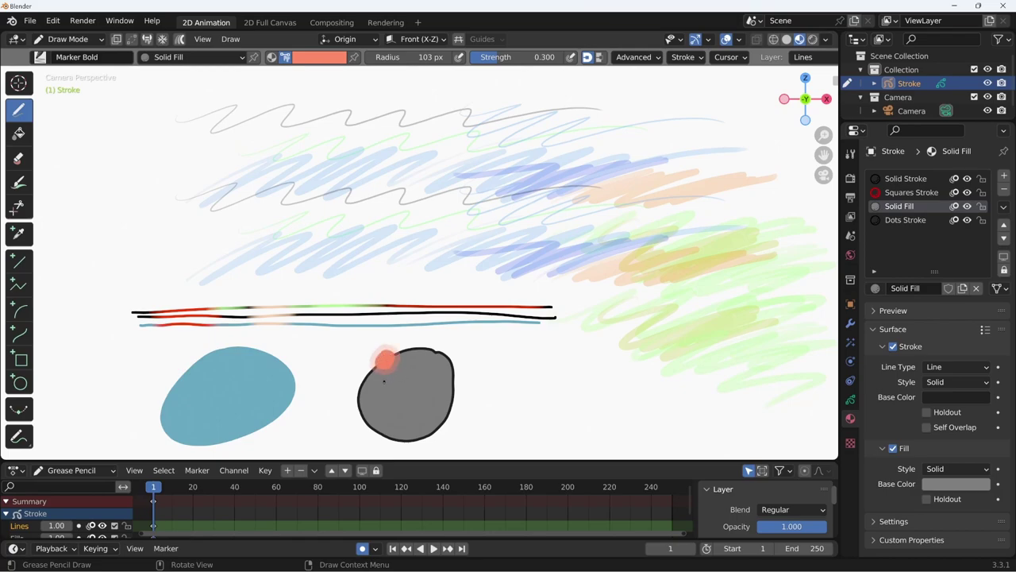
Step: Make Solid Stroke the active material and switch to the Tint tool
{"action": "left_click", "coordinate": [210, 57]}
{"action": "left_click", "coordinate": [156, 85]}
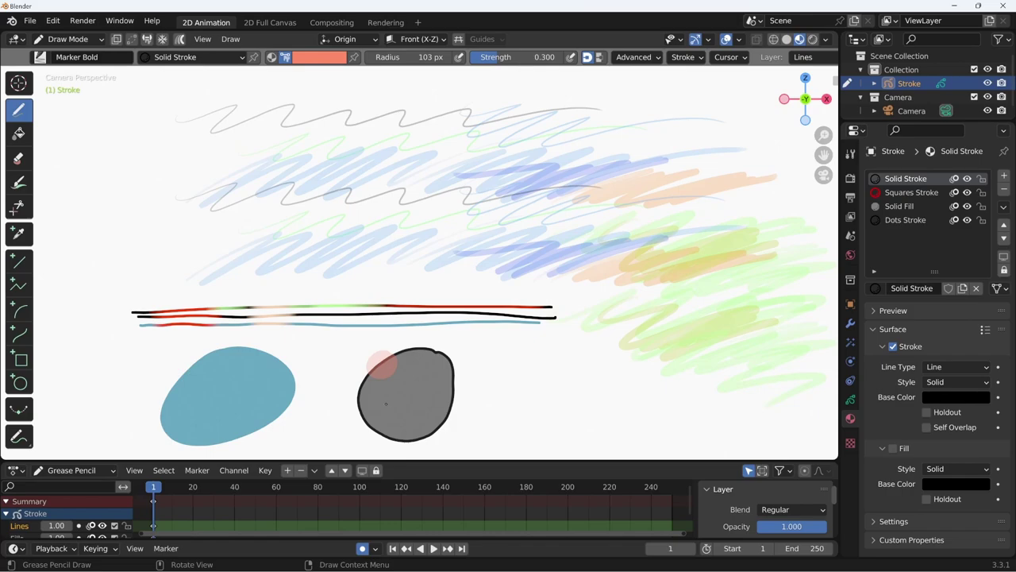
{"action": "left_click", "coordinate": [20, 184]}
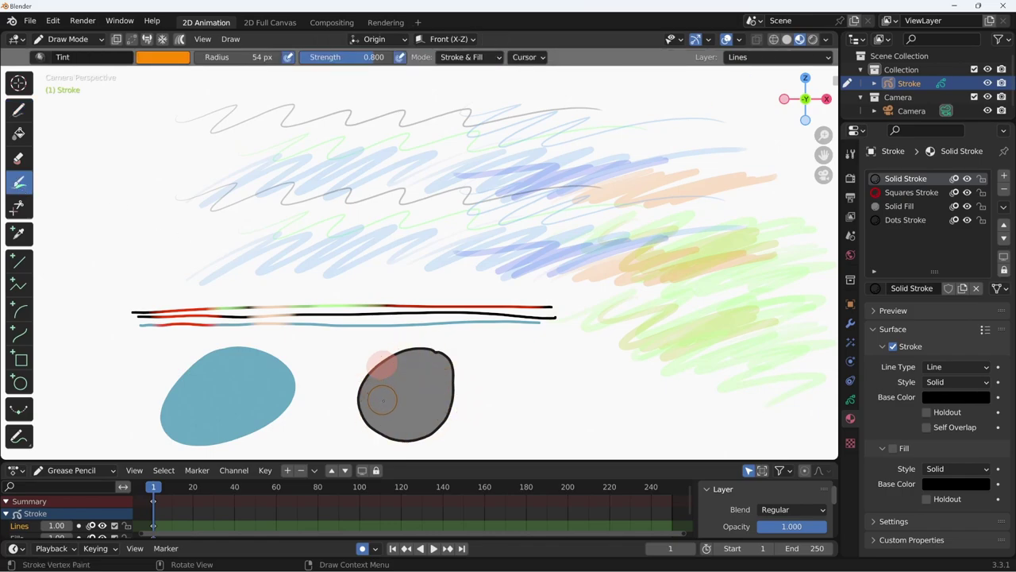
Step: Tint the blue blob orange, then undo an orange tint applied to the grey blob
{"action": "left_click_drag", "start_coordinate": [279, 356], "coordinate": [287, 375]}
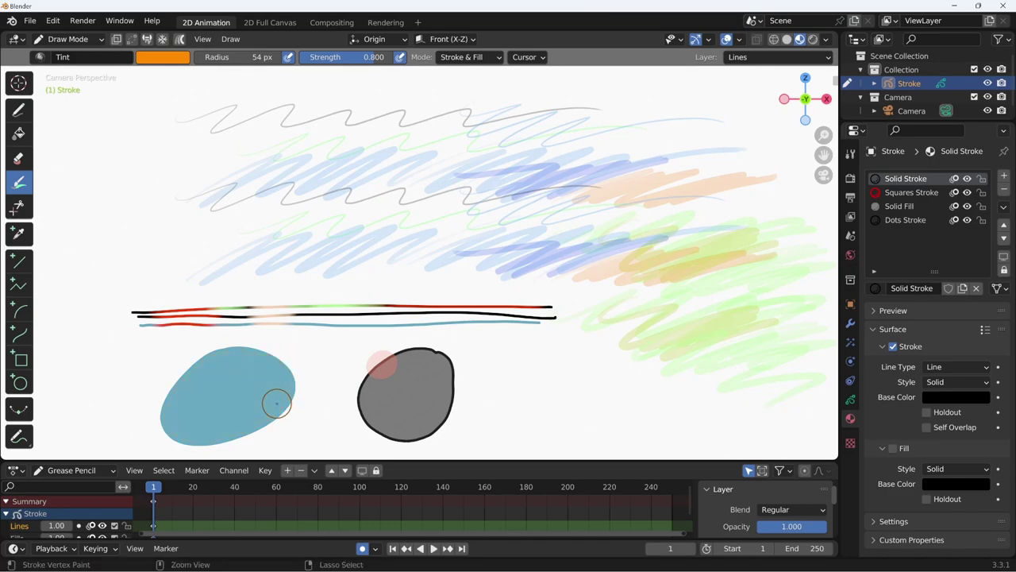
{"action": "left_click_drag", "start_coordinate": [465, 399], "coordinate": [448, 403]}
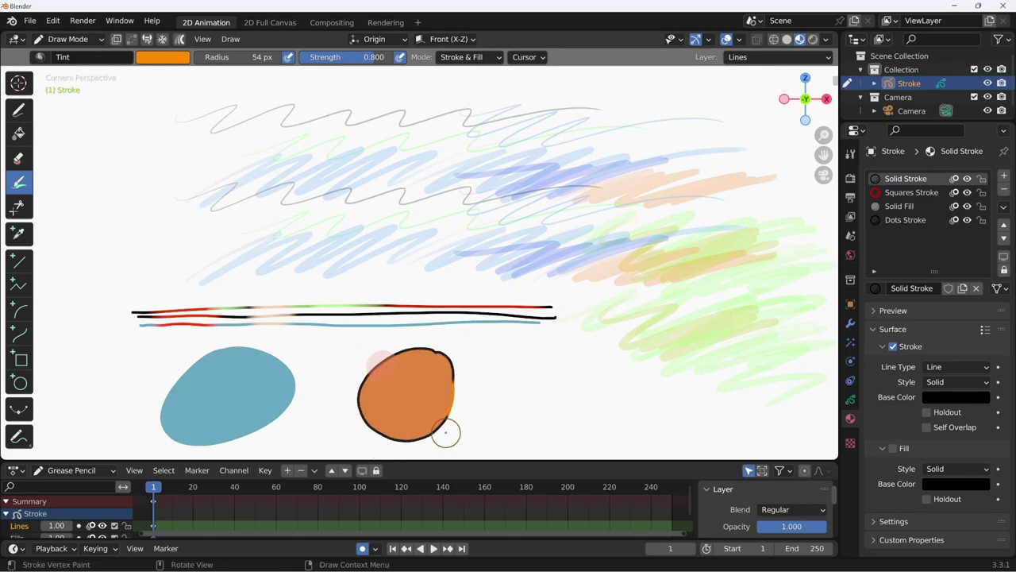
{"action": "key", "text": "ctrl+z"}
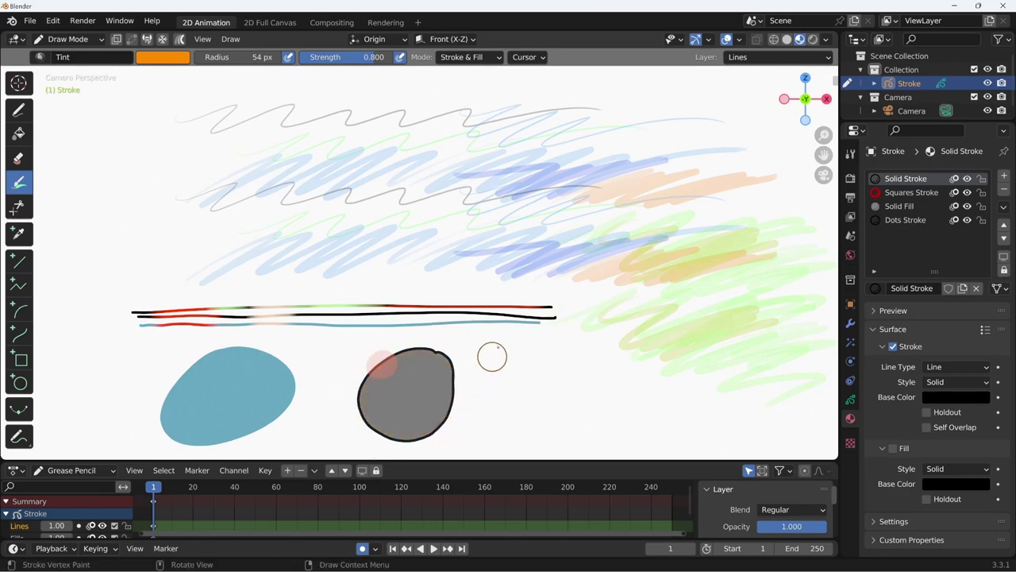
Step: In Stroke tint mode, tint the grey blob's right outline orange, then add light blue along it
{"action": "left_click", "coordinate": [490, 62]}
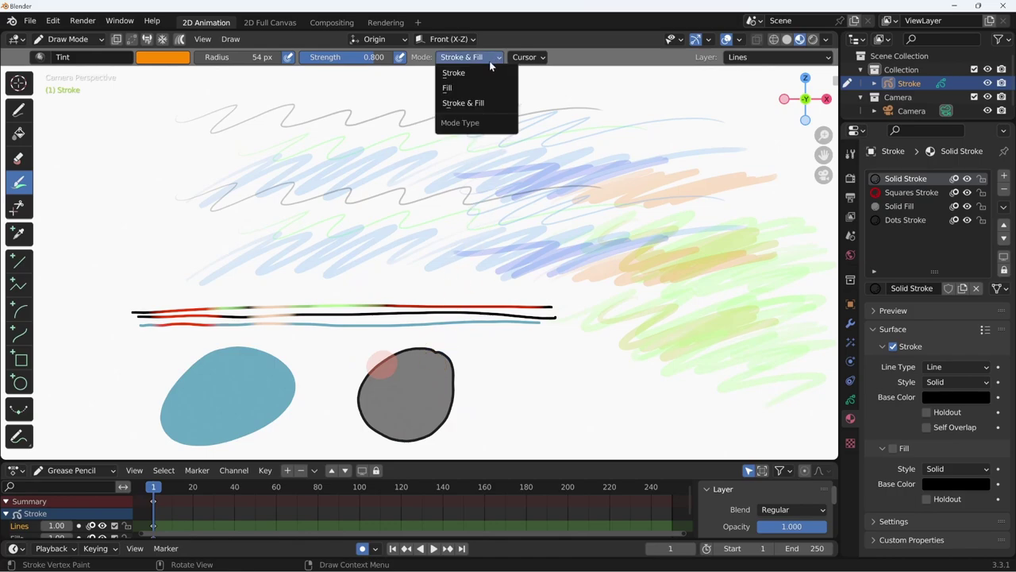
{"action": "left_click", "coordinate": [465, 73]}
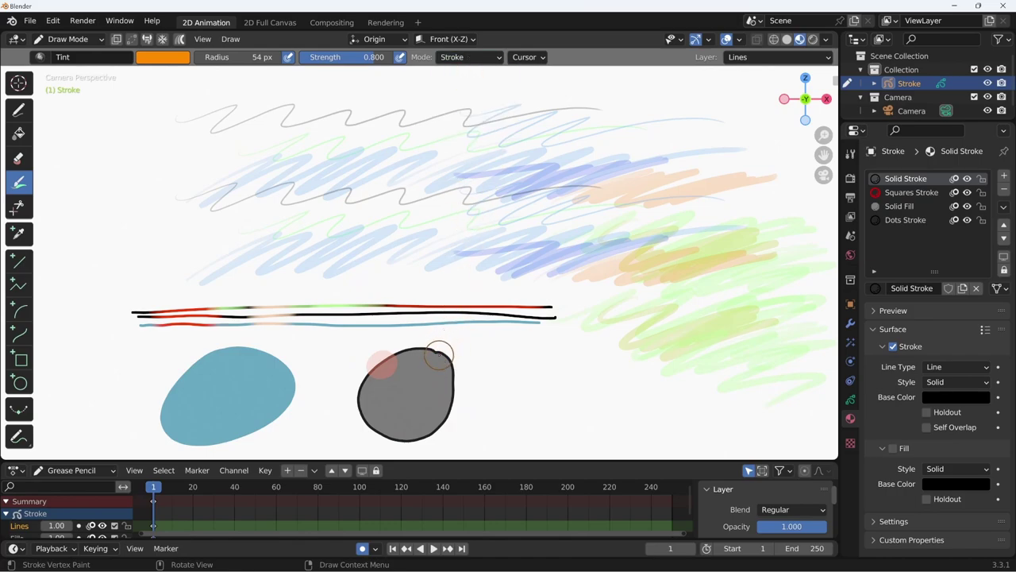
{"action": "mouse_move", "coordinate": [439, 355]}
{"action": "left_mouse_down"}
{"action": "mouse_move", "coordinate": [453, 383]}
{"action": "mouse_move", "coordinate": [425, 439]}
{"action": "left_mouse_up"}
{"action": "left_click", "coordinate": [163, 57]}
{"action": "left_click", "coordinate": [163, 272]}
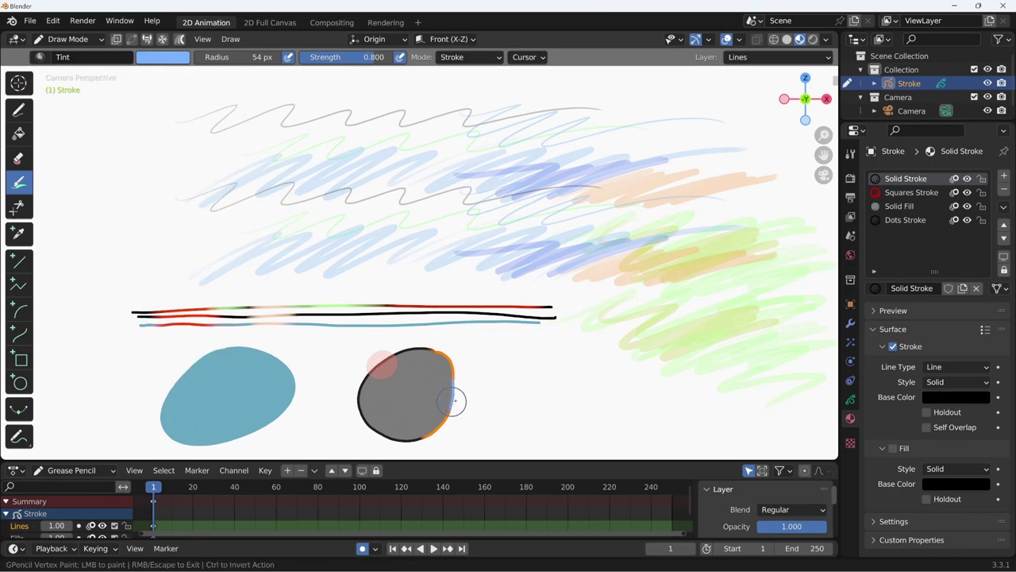
{"action": "left_click_drag", "start_coordinate": [453, 401], "coordinate": [452, 414]}
Step: Limit the Tint Mode to Fill only and tint the left blob's fill grey
{"action": "left_click", "coordinate": [468, 56]}
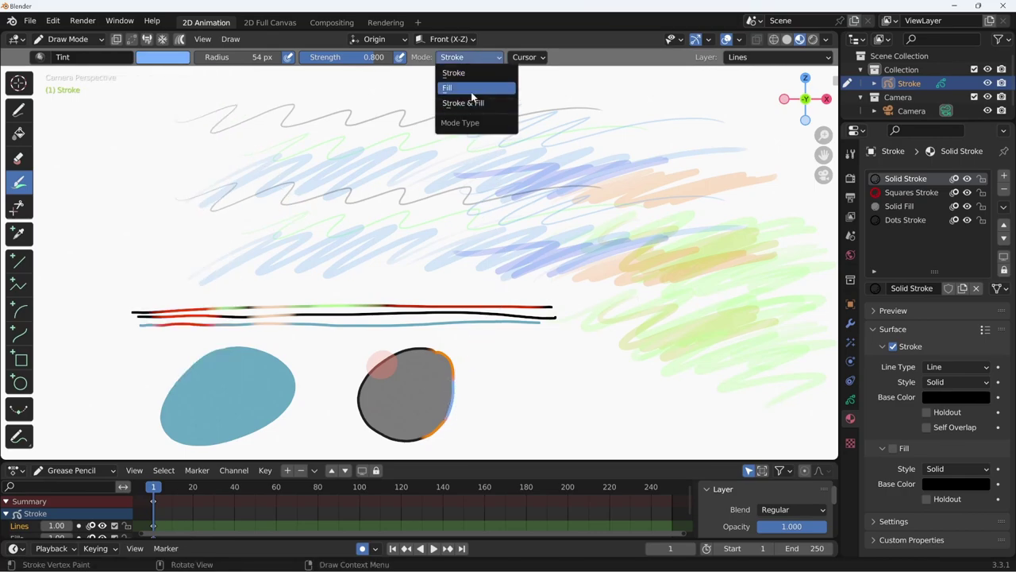
{"action": "left_click", "coordinate": [470, 94]}
{"action": "left_click_drag", "start_coordinate": [267, 415], "coordinate": [277, 414]}
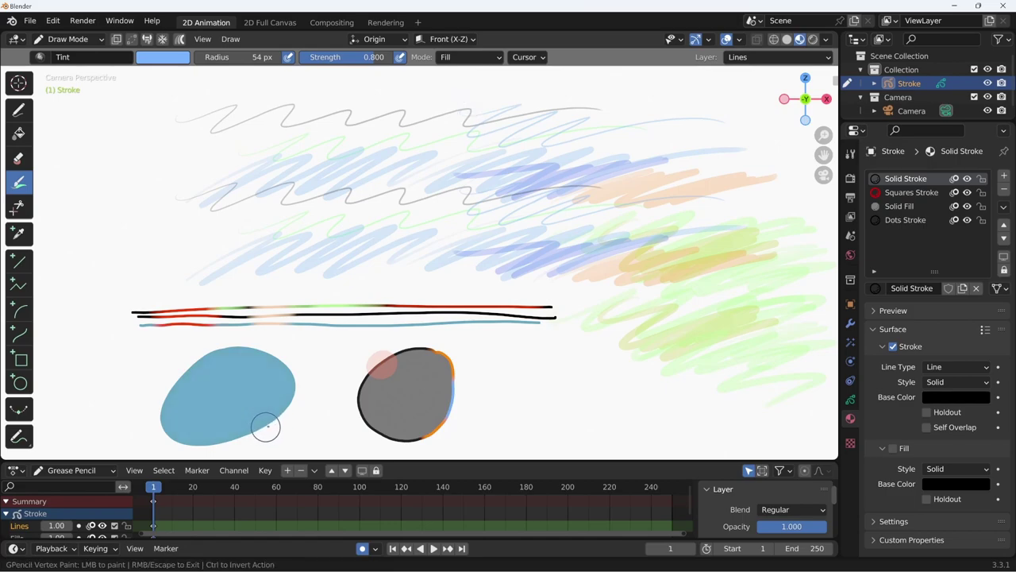
{"action": "left_click", "coordinate": [166, 57]}
{"action": "left_click", "coordinate": [184, 209]}
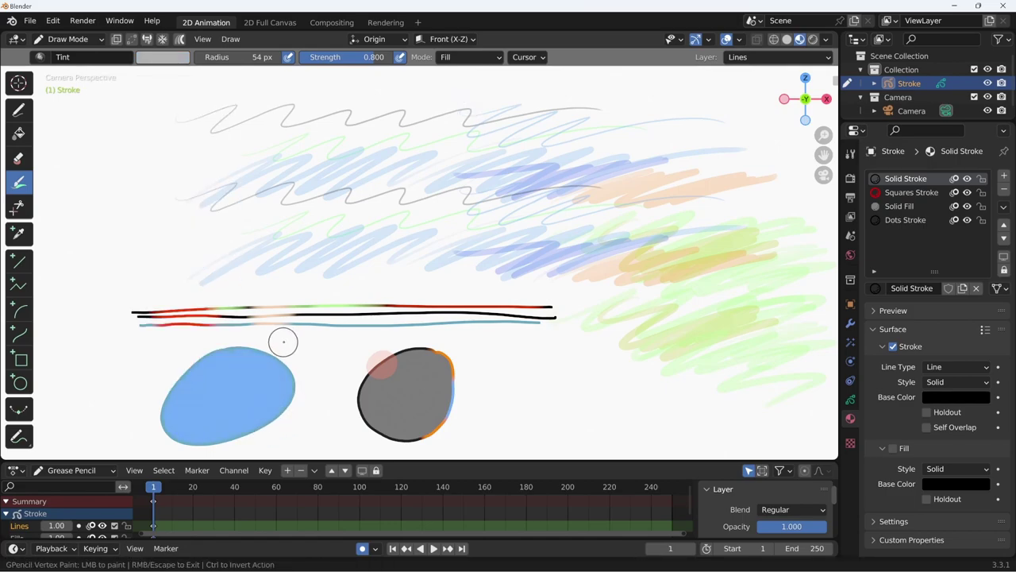
{"action": "left_click_drag", "start_coordinate": [281, 341], "coordinate": [269, 345]}
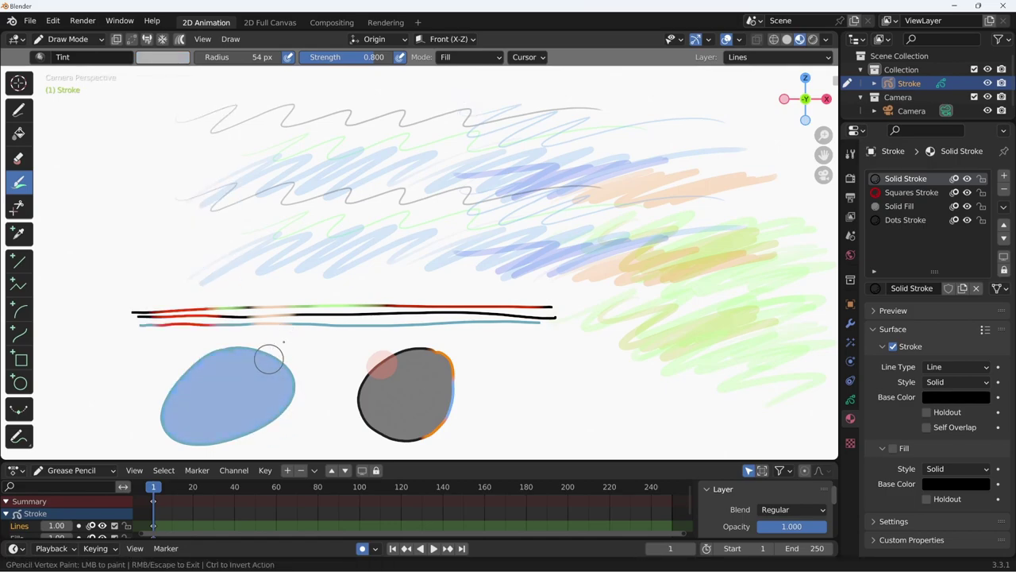
Step: Tint the left blob's fill yellow and the right blob's fill red
{"action": "left_click", "coordinate": [171, 59]}
{"action": "left_click", "coordinate": [114, 235]}
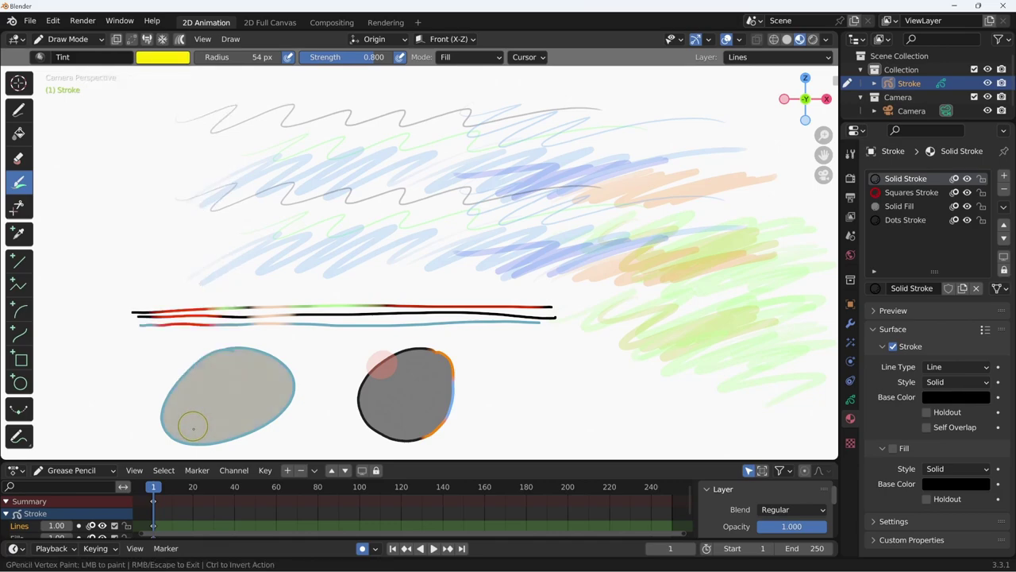
{"action": "left_click_drag", "start_coordinate": [193, 424], "coordinate": [205, 424]}
{"action": "left_click_drag", "start_coordinate": [352, 420], "coordinate": [420, 389]}
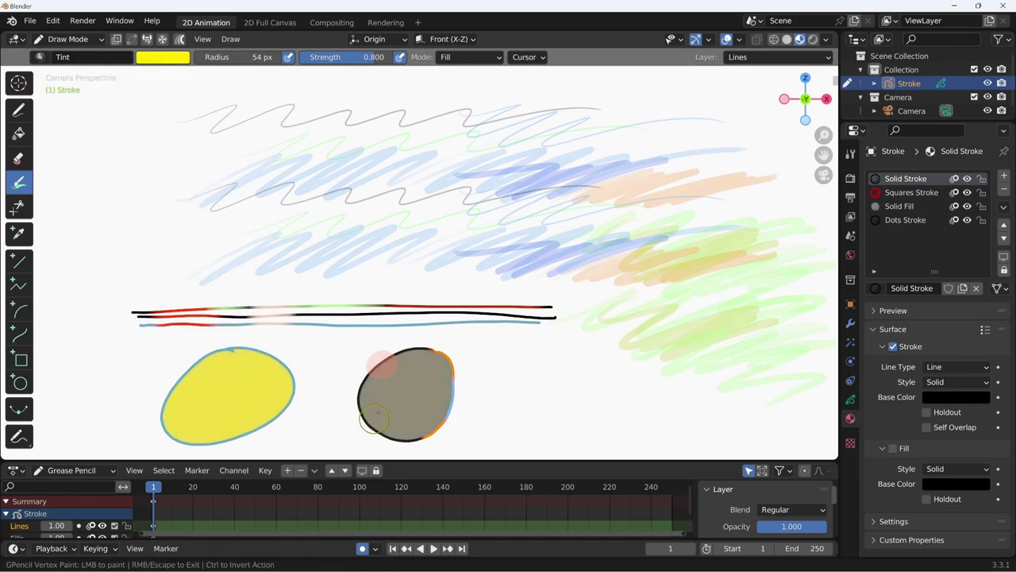
{"action": "left_click", "coordinate": [162, 57]}
{"action": "left_click", "coordinate": [193, 231]}
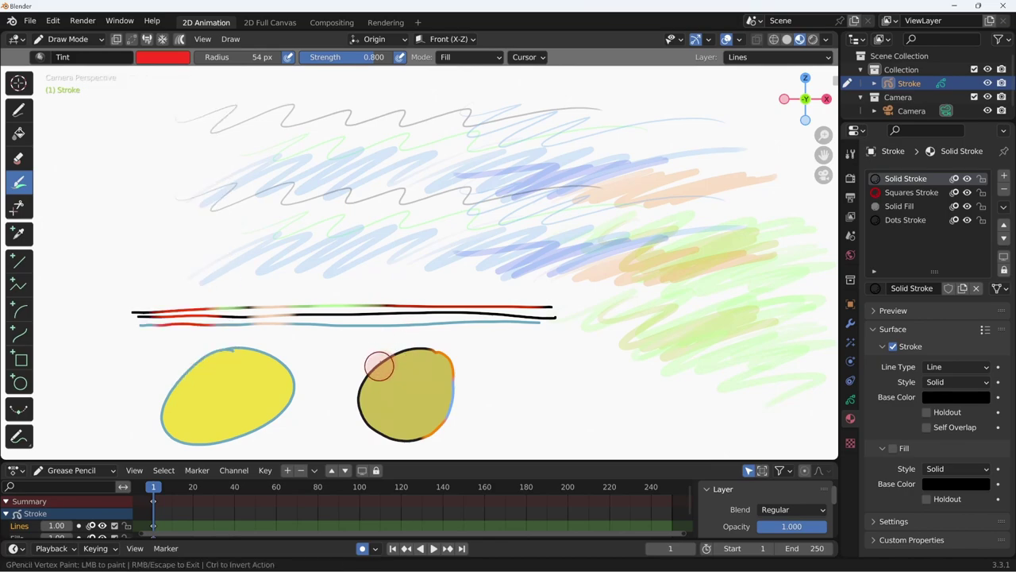
{"action": "mouse_move", "coordinate": [374, 363]}
{"action": "left_mouse_down"}
{"action": "mouse_move", "coordinate": [405, 397]}
{"action": "mouse_move", "coordinate": [378, 434]}
{"action": "left_mouse_up"}
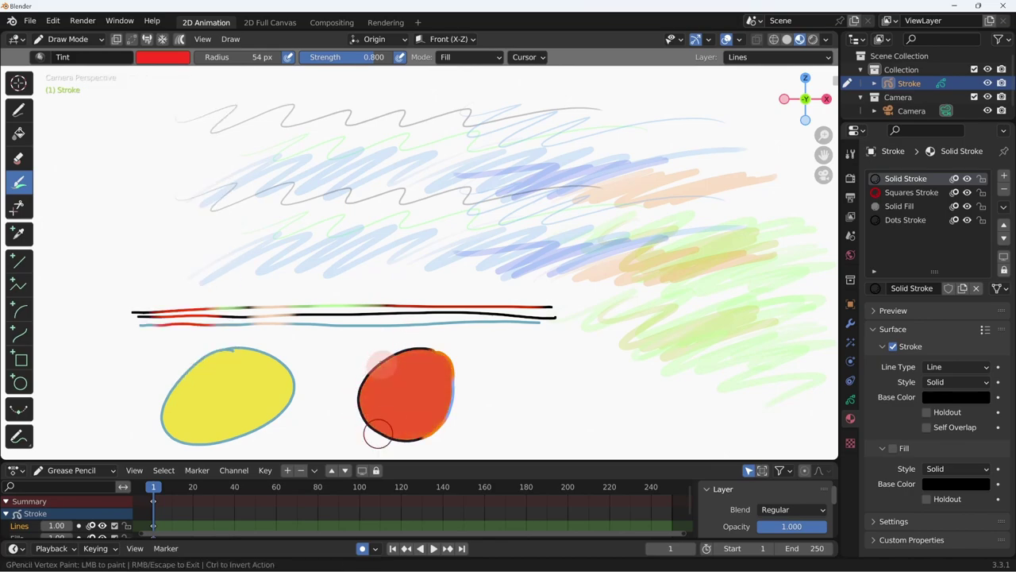
Step: Set Tint Mode back to Stroke & Fill and give the yellow blob a slight red tint
{"action": "left_click", "coordinate": [468, 57]}
{"action": "left_click", "coordinate": [473, 104]}
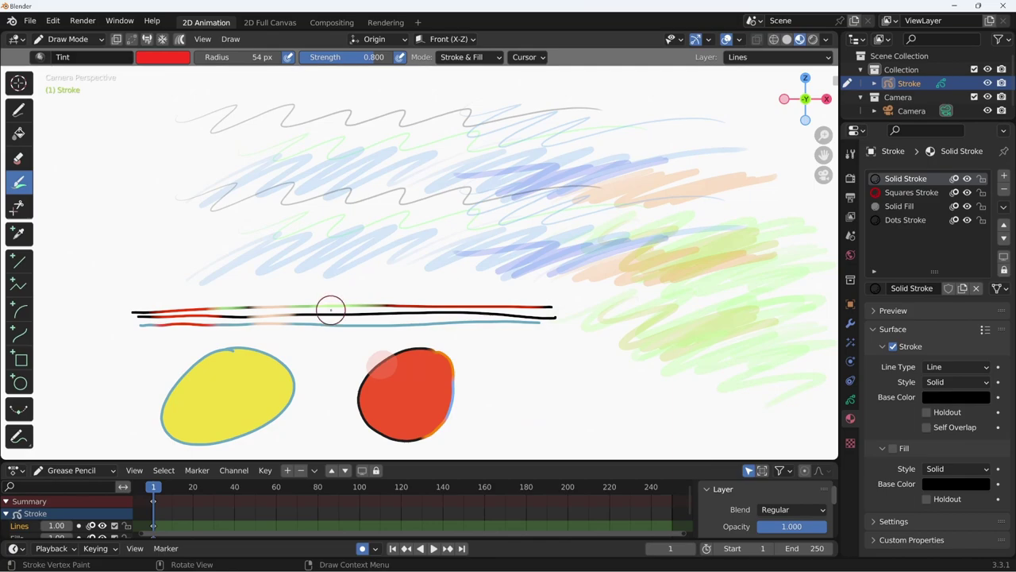
{"action": "left_click_drag", "start_coordinate": [97, 453], "coordinate": [256, 371]}
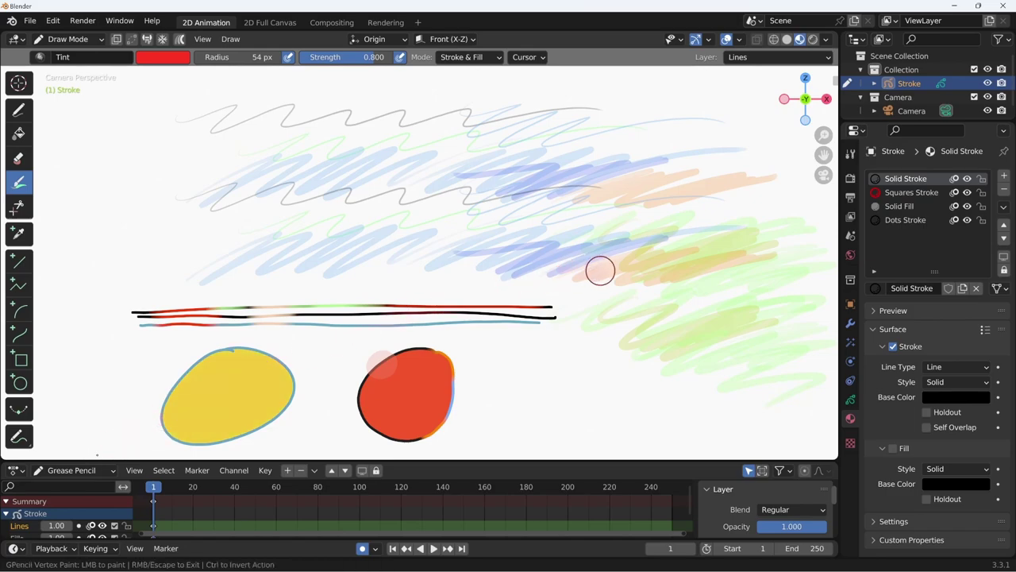
Step: With the Draw tool active, box-select every stroke on the canvas and delete them
{"action": "left_click_drag", "start_coordinate": [103, 449], "coordinate": [825, 75]}
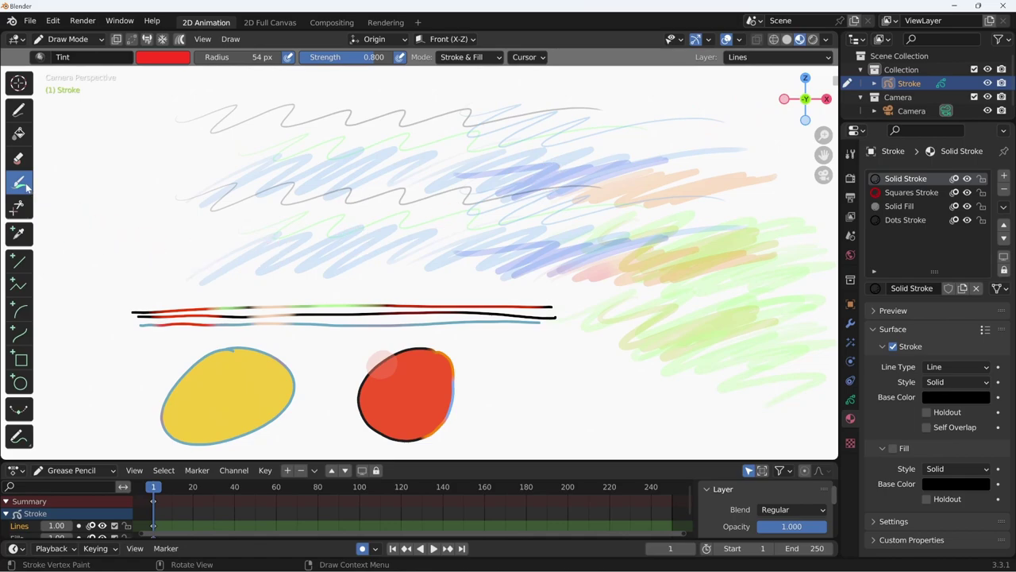
{"action": "left_click", "coordinate": [19, 109]}
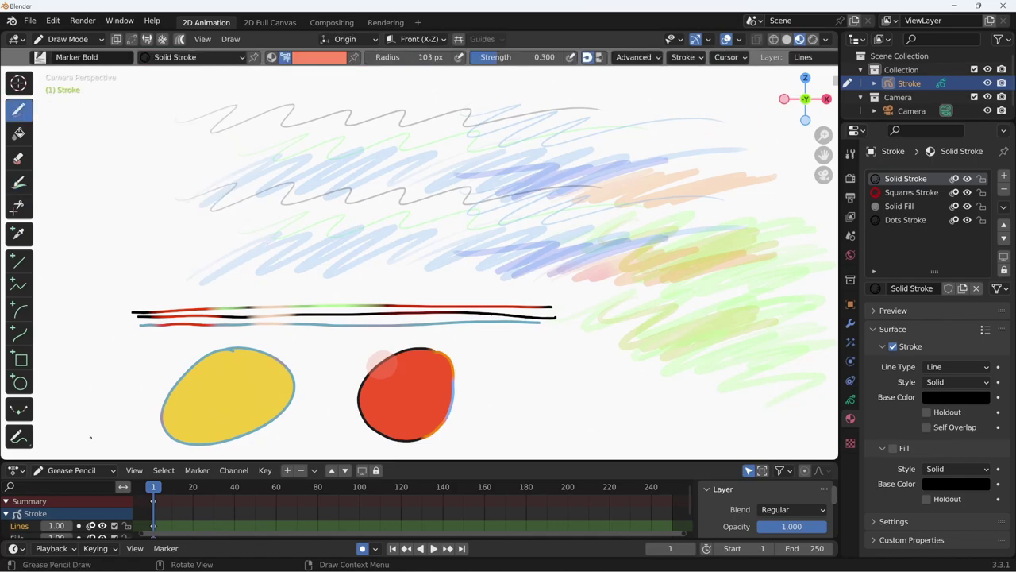
{"action": "left_click_drag", "start_coordinate": [114, 450], "coordinate": [828, 77]}
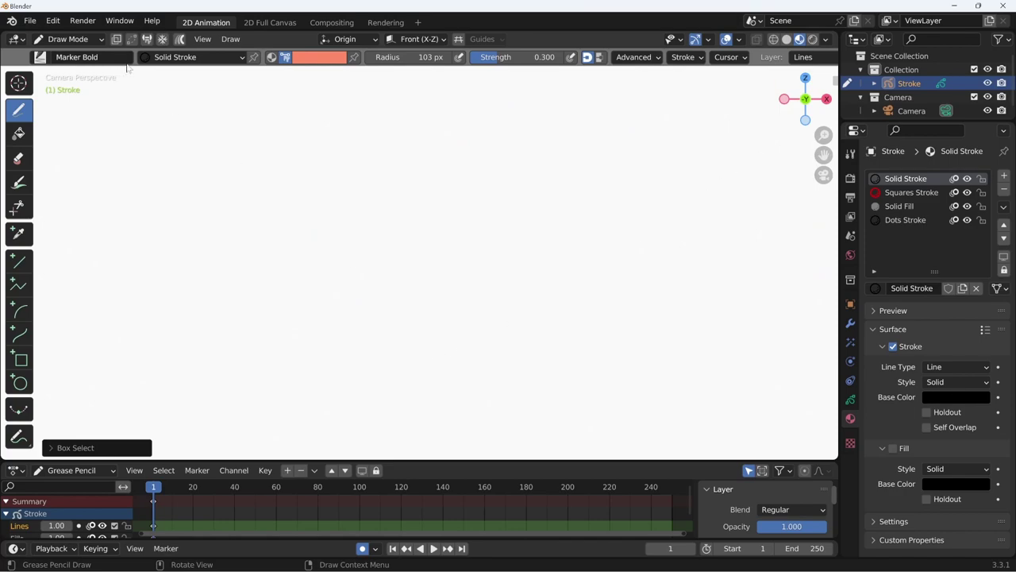
Step: Switch to the Pencil brush and rename the Fills layer to 'sfondo'
{"action": "left_click", "coordinate": [69, 60]}
{"action": "left_click", "coordinate": [390, 97]}
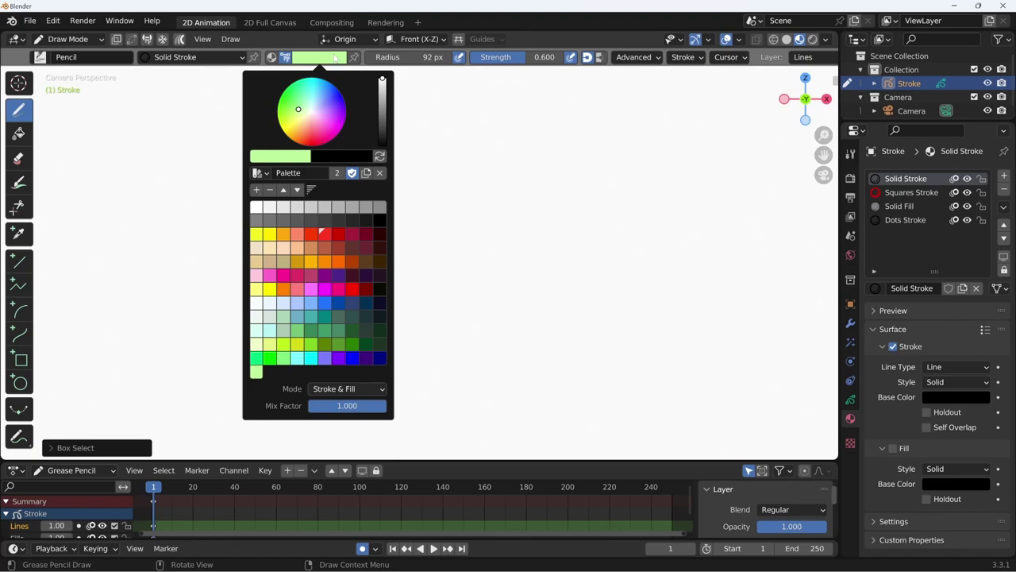
{"action": "left_click_drag", "start_coordinate": [182, 461], "coordinate": [184, 439]}
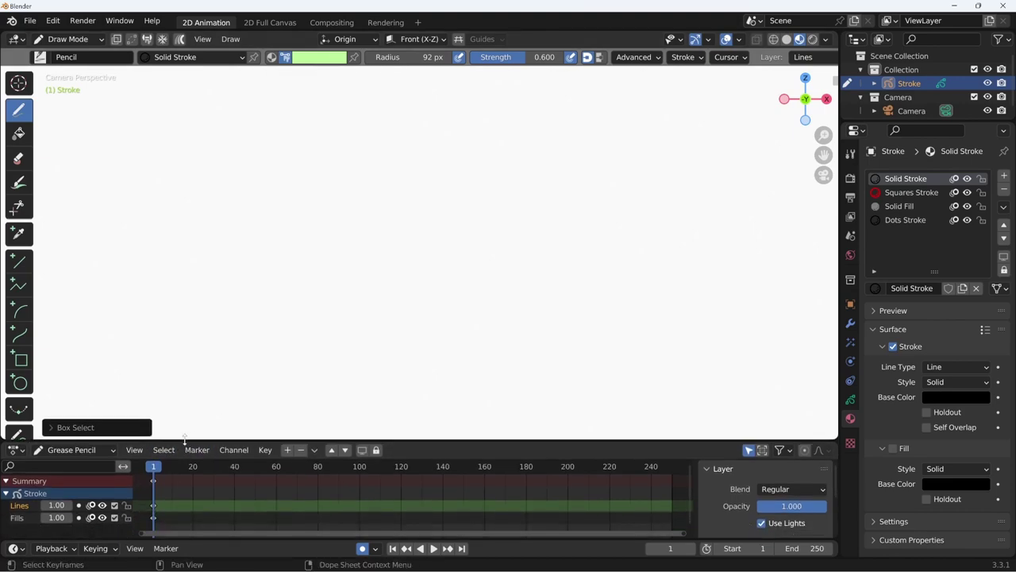
{"action": "left_click", "coordinate": [18, 518]}
{"action": "double_click", "coordinate": [20, 518]}
{"action": "type", "text": "s"}
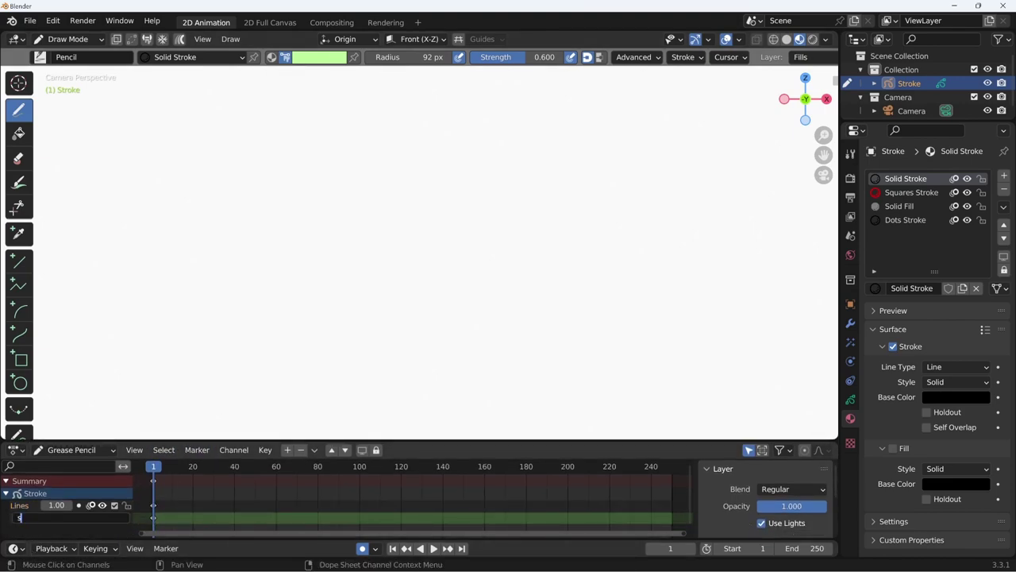
{"action": "type", "text": "fondo"}
{"action": "key", "text": "Return"}
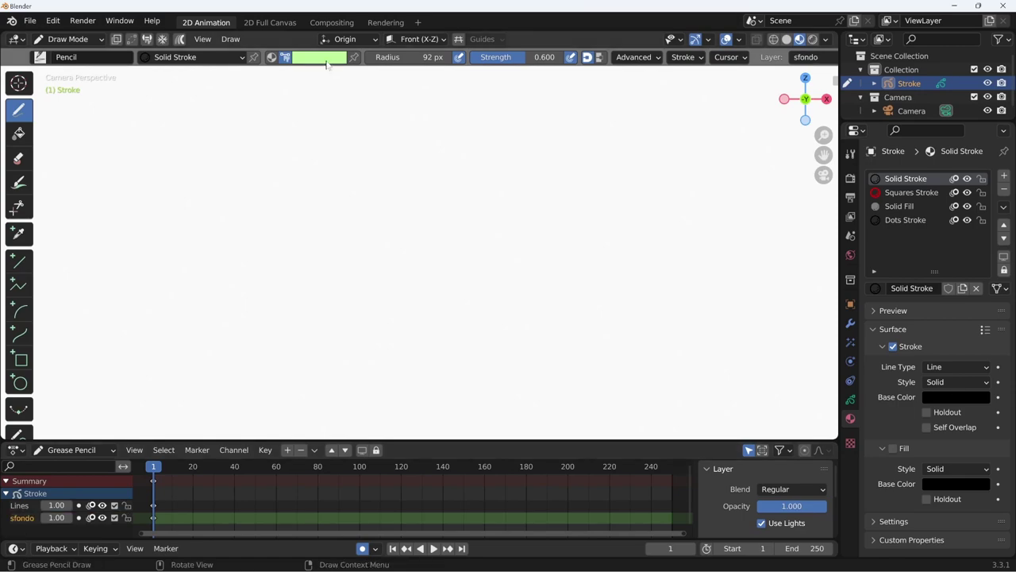
Step: Draw dark green zig-zag grass scribbles, then a darker grey stroke with a 129 px brush radius
{"action": "left_click", "coordinate": [319, 57]}
{"action": "left_click", "coordinate": [321, 342]}
{"action": "left_click_drag", "start_coordinate": [99, 370], "coordinate": [408, 314]}
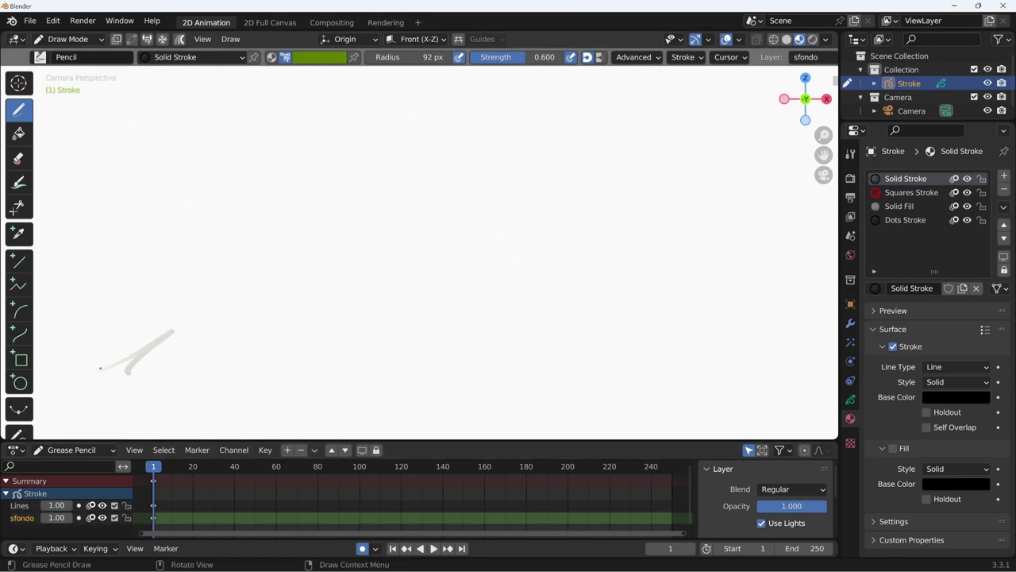
{"action": "left_click_drag", "start_coordinate": [361, 369], "coordinate": [751, 326]}
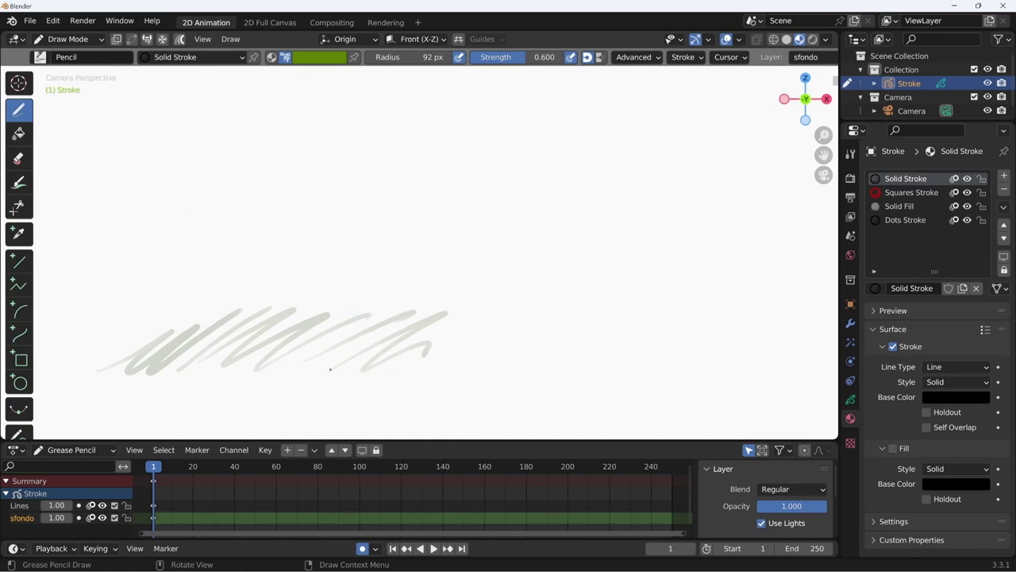
{"action": "key", "text": "f"}
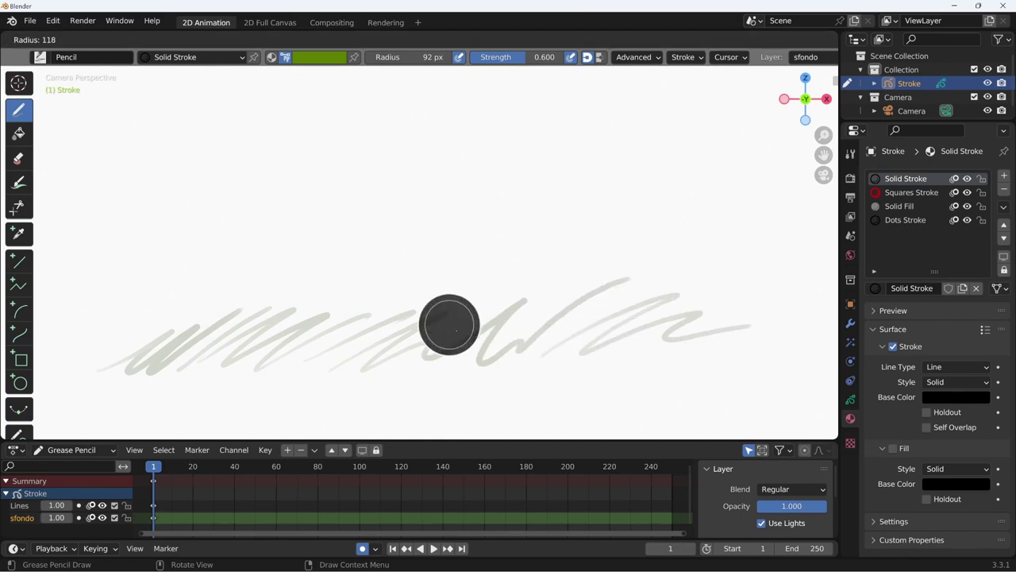
{"action": "left_click", "coordinate": [480, 329]}
{"action": "left_click_drag", "start_coordinate": [486, 349], "coordinate": [721, 337]}
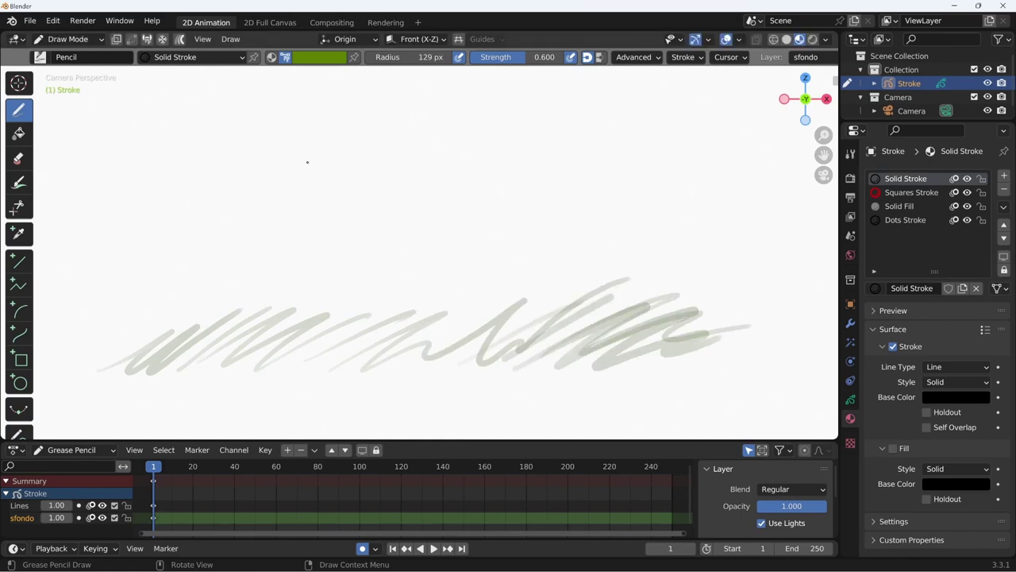
Step: Layer yellow-green and then bright green strokes across the left and centre grass
{"action": "left_click", "coordinate": [331, 61]}
{"action": "left_click", "coordinate": [300, 348]}
{"action": "mouse_move", "coordinate": [175, 311]}
{"action": "left_mouse_down"}
{"action": "mouse_move", "coordinate": [119, 375]}
{"action": "mouse_move", "coordinate": [411, 276]}
{"action": "left_mouse_up"}
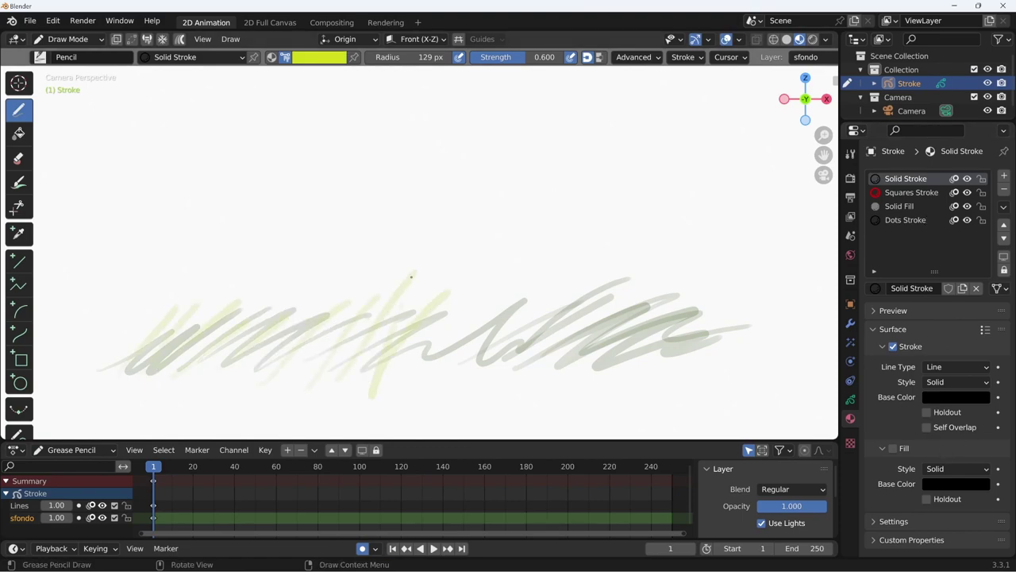
{"action": "left_click_drag", "start_coordinate": [450, 305], "coordinate": [640, 322]}
{"action": "left_click", "coordinate": [317, 60]}
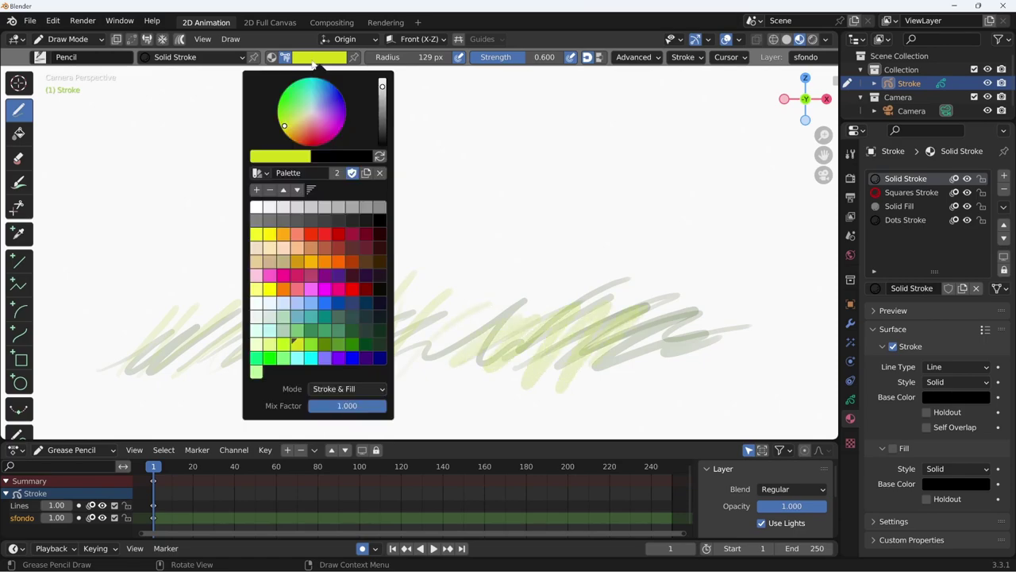
{"action": "left_click", "coordinate": [270, 358]}
{"action": "left_click_drag", "start_coordinate": [198, 366], "coordinate": [300, 368]}
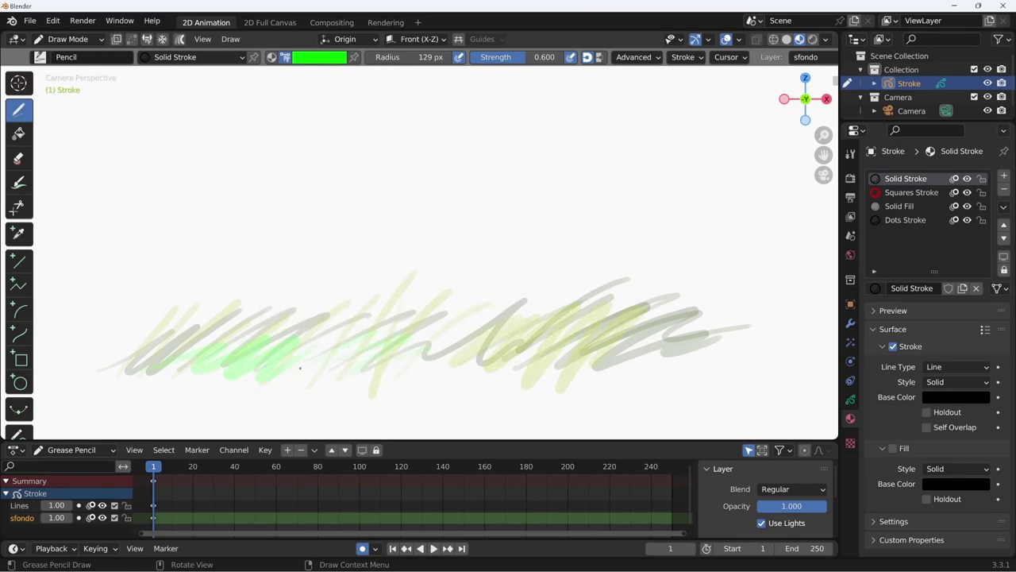
{"action": "left_click_drag", "start_coordinate": [397, 373], "coordinate": [635, 363]}
Step: Rename the Solid Stroke material to 'stroke colorato'
{"action": "double_click", "coordinate": [912, 288]}
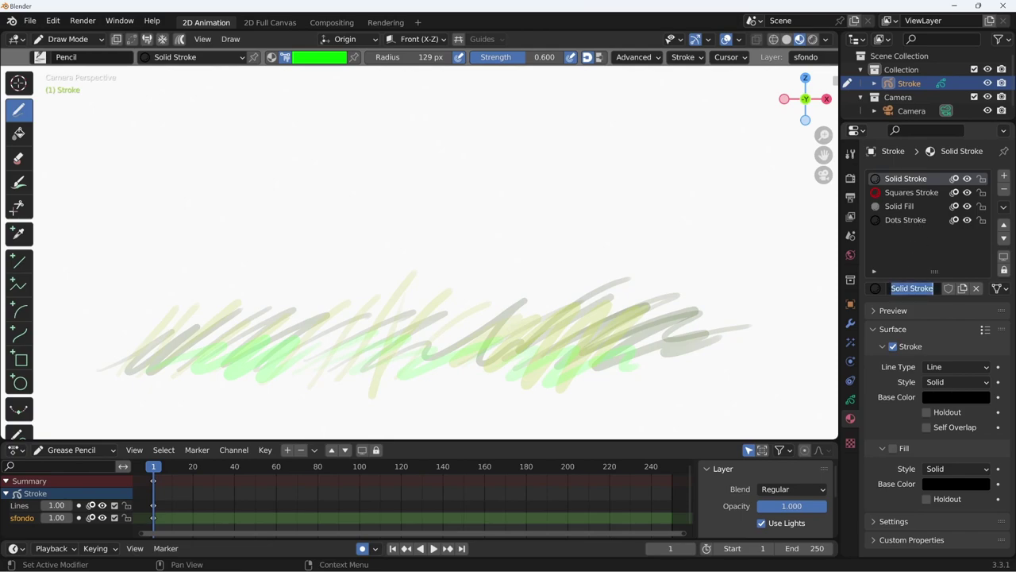
{"action": "type", "text": "stroke c"}
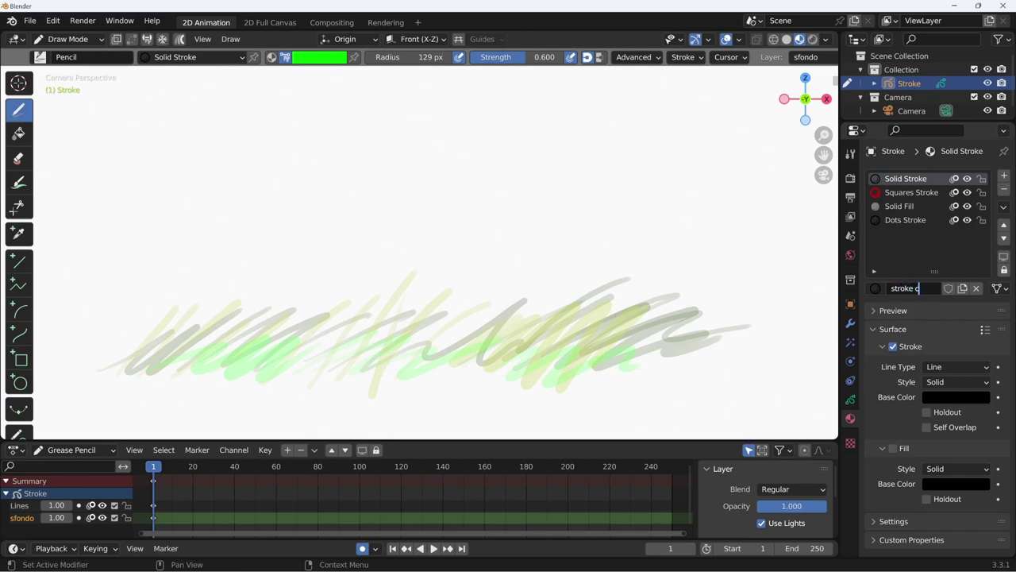
{"action": "type", "text": "olorato"}
{"action": "key", "text": "Return"}
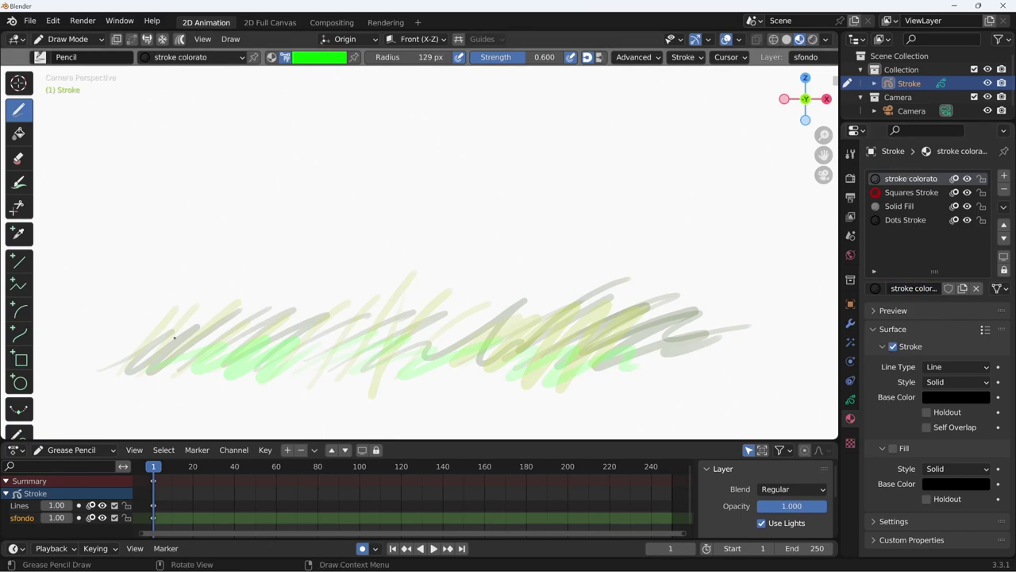
Step: Draw dark green wavy strokes through the middle and right grass, then make Solid Fill active
{"action": "left_click", "coordinate": [329, 62]}
{"action": "left_click", "coordinate": [367, 343]}
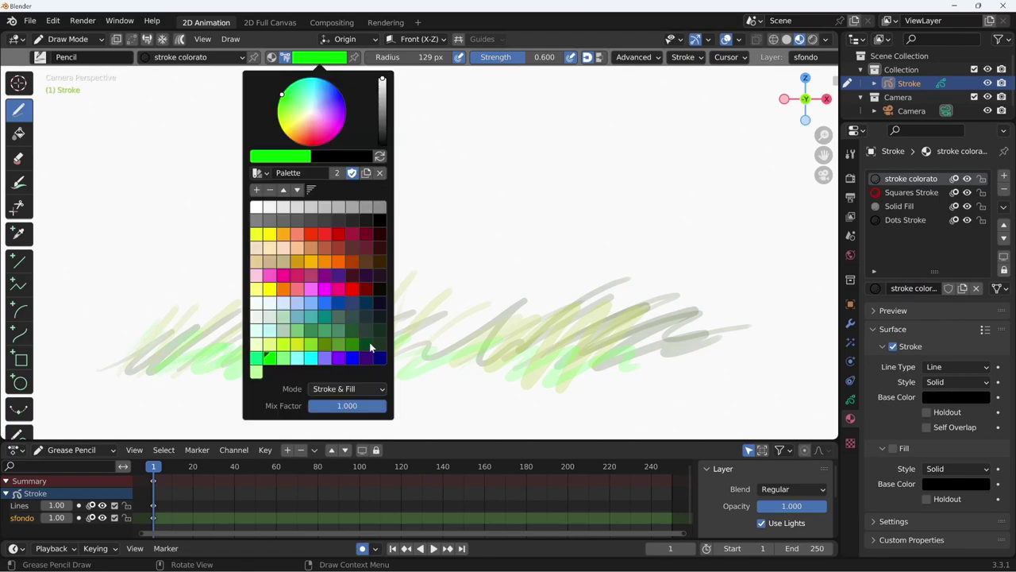
{"action": "mouse_move", "coordinate": [452, 350]}
{"action": "left_mouse_down"}
{"action": "mouse_move", "coordinate": [522, 370]}
{"action": "mouse_move", "coordinate": [777, 357]}
{"action": "left_mouse_up"}
{"action": "left_click_drag", "start_coordinate": [392, 337], "coordinate": [591, 362]}
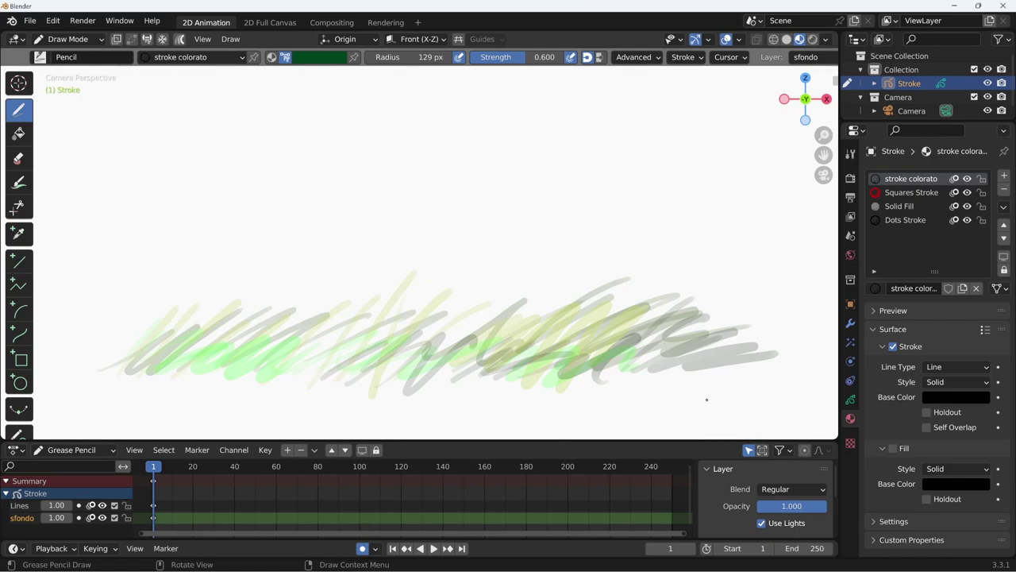
{"action": "left_click", "coordinate": [904, 206]}
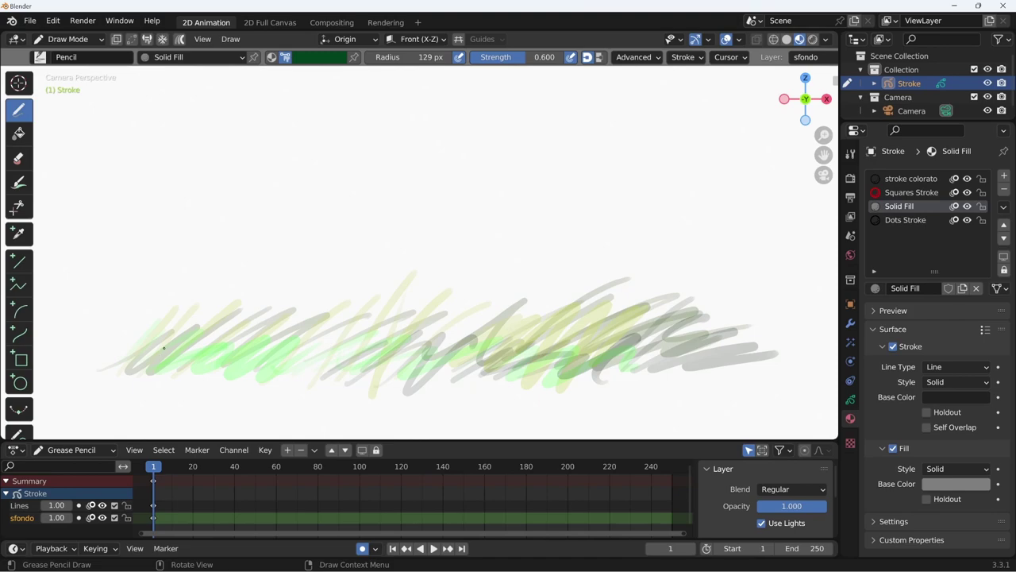
Step: On the Lines layer, draw a black-outlined seagull with the Pen brush in Material mode
{"action": "left_click", "coordinate": [19, 505]}
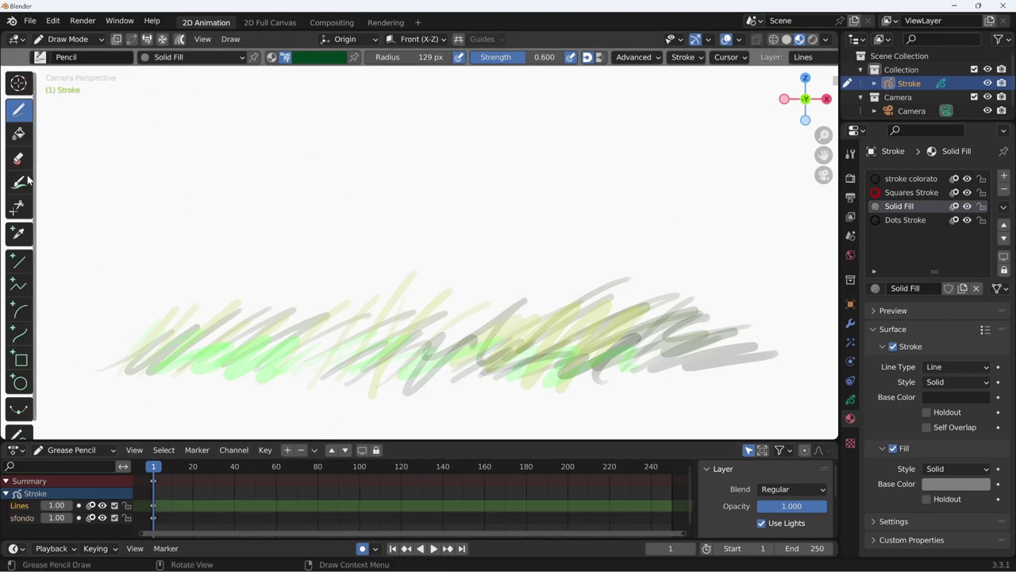
{"action": "left_click", "coordinate": [39, 57]}
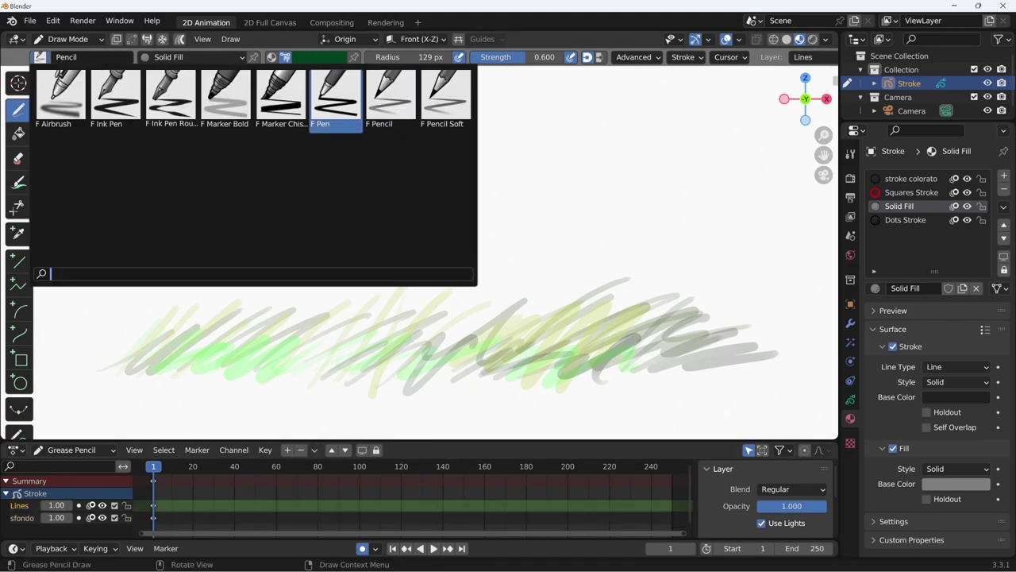
{"action": "left_click", "coordinate": [335, 99]}
{"action": "left_click", "coordinate": [271, 57]}
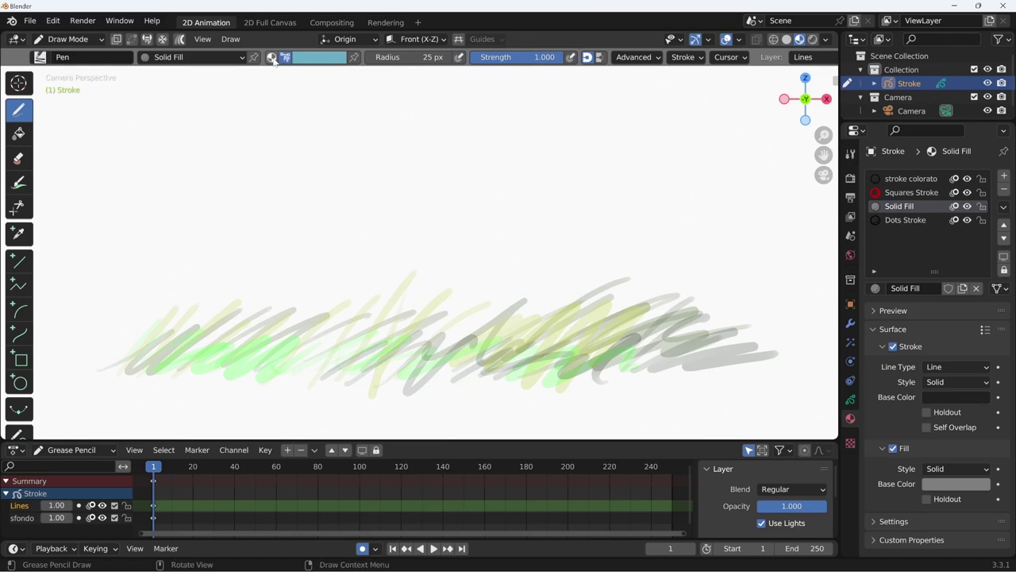
{"action": "mouse_move", "coordinate": [244, 131]}
{"action": "left_mouse_down"}
{"action": "mouse_move", "coordinate": [451, 173]}
{"action": "mouse_move", "coordinate": [247, 133]}
{"action": "left_mouse_up"}
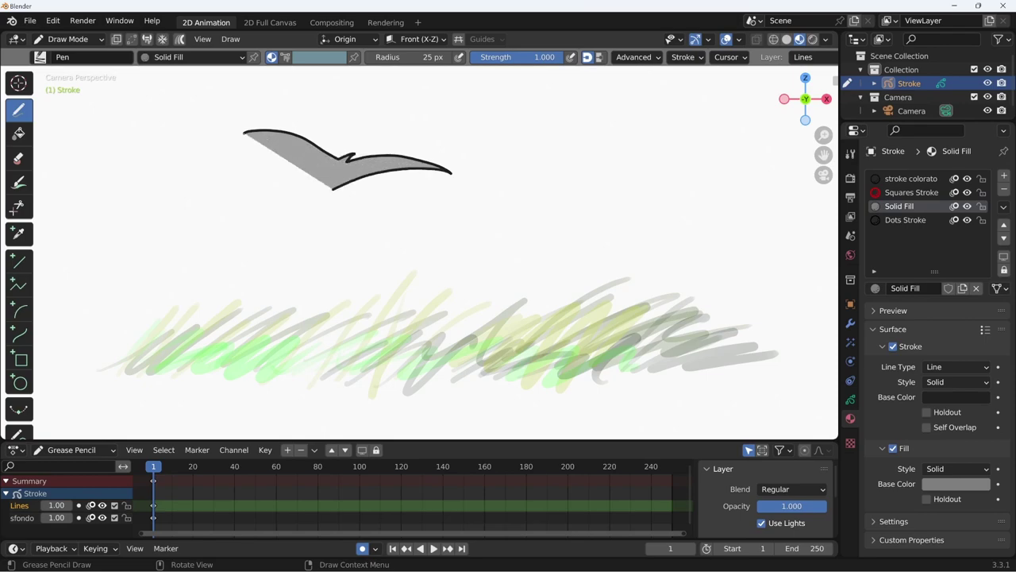
{"action": "mouse_move", "coordinate": [334, 184]}
{"action": "left_mouse_down"}
{"action": "mouse_move", "coordinate": [303, 197]}
{"action": "mouse_move", "coordinate": [266, 144]}
{"action": "mouse_move", "coordinate": [242, 135]}
{"action": "left_mouse_up"}
Step: Set the seagull's Fill Base Color to pale blue, then make stroke colorato active
{"action": "left_click", "coordinate": [963, 486]}
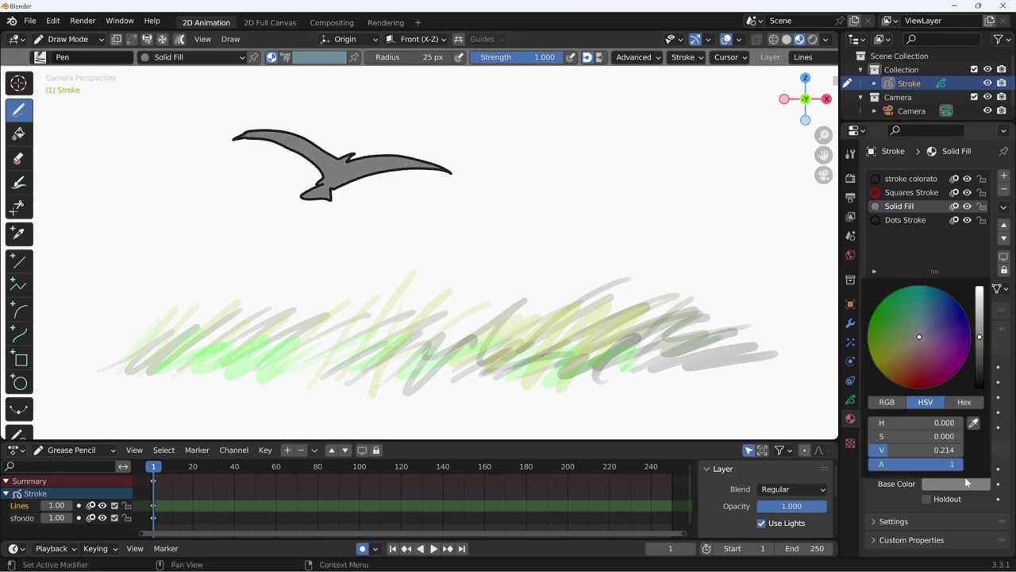
{"action": "left_click", "coordinate": [963, 485]}
{"action": "left_click_drag", "start_coordinate": [979, 339], "coordinate": [979, 293]}
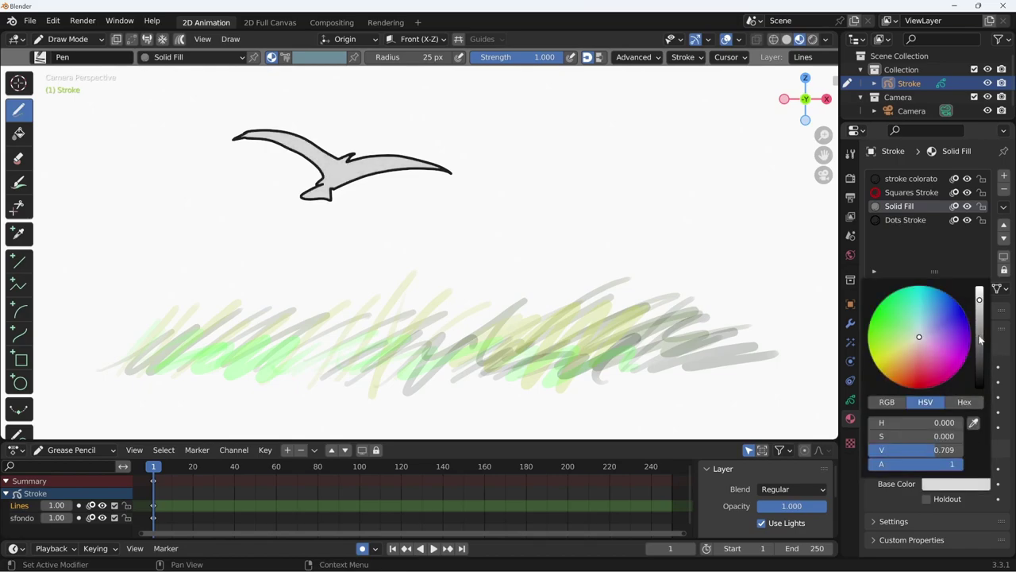
{"action": "left_click", "coordinate": [926, 302]}
{"action": "mouse_move", "coordinate": [920, 328]}
{"action": "left_mouse_down"}
{"action": "mouse_move", "coordinate": [928, 300]}
{"action": "mouse_move", "coordinate": [980, 290]}
{"action": "mouse_move", "coordinate": [925, 327]}
{"action": "left_mouse_up"}
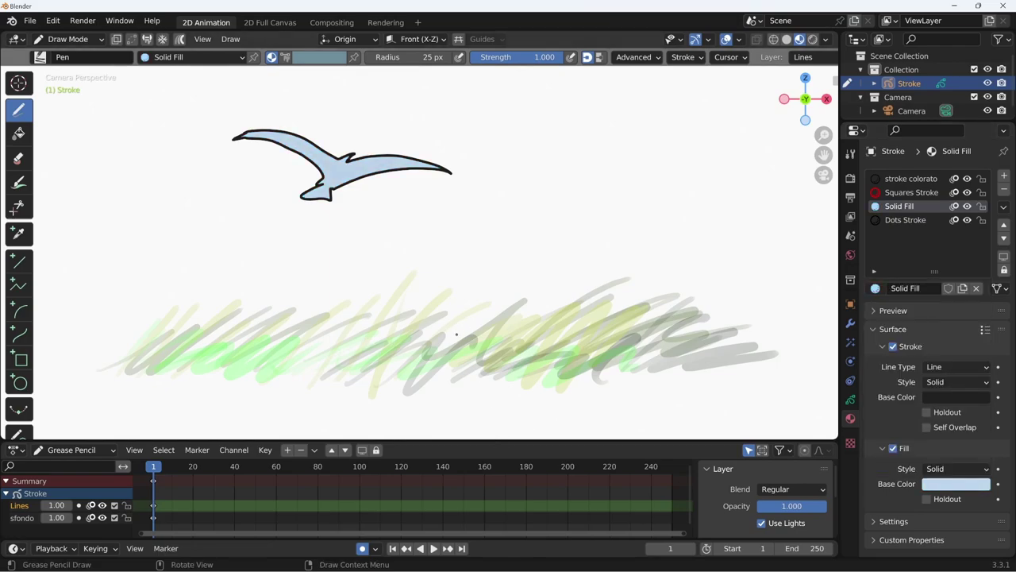
{"action": "left_click", "coordinate": [911, 179]}
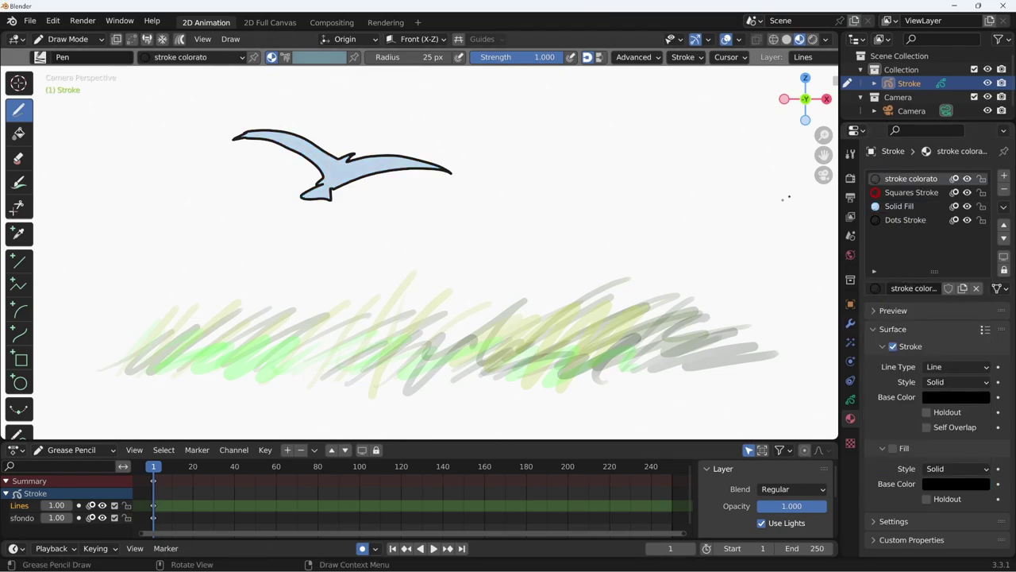
Step: Tint the middle, right and left grass scribbles teal, then make the Solid Fill material active
{"action": "left_click", "coordinate": [19, 183]}
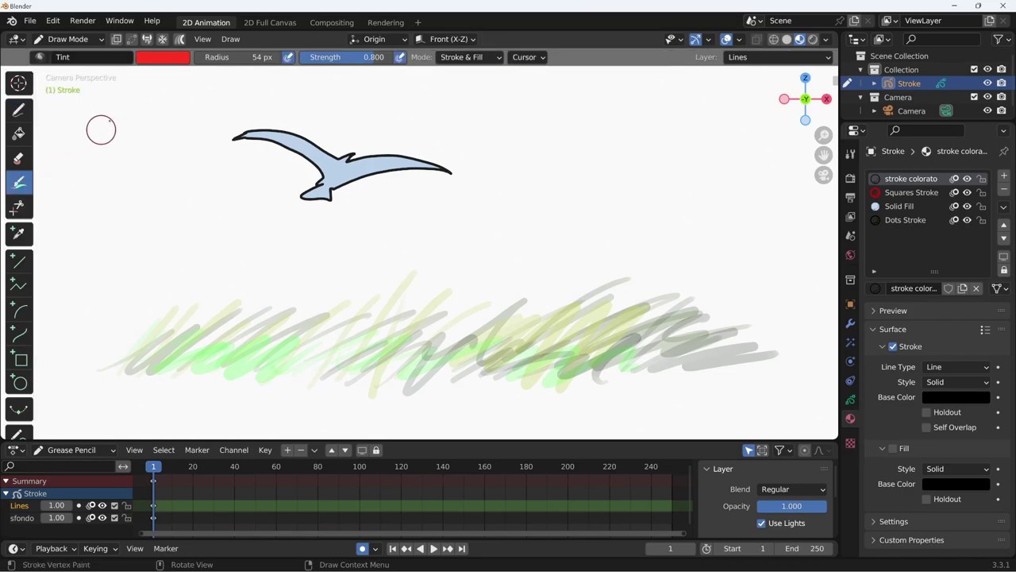
{"action": "left_click", "coordinate": [164, 61]}
{"action": "left_click", "coordinate": [178, 317]}
{"action": "mouse_move", "coordinate": [337, 349]}
{"action": "left_mouse_down"}
{"action": "mouse_move", "coordinate": [353, 361]}
{"action": "mouse_move", "coordinate": [432, 366]}
{"action": "mouse_move", "coordinate": [527, 302]}
{"action": "left_mouse_up"}
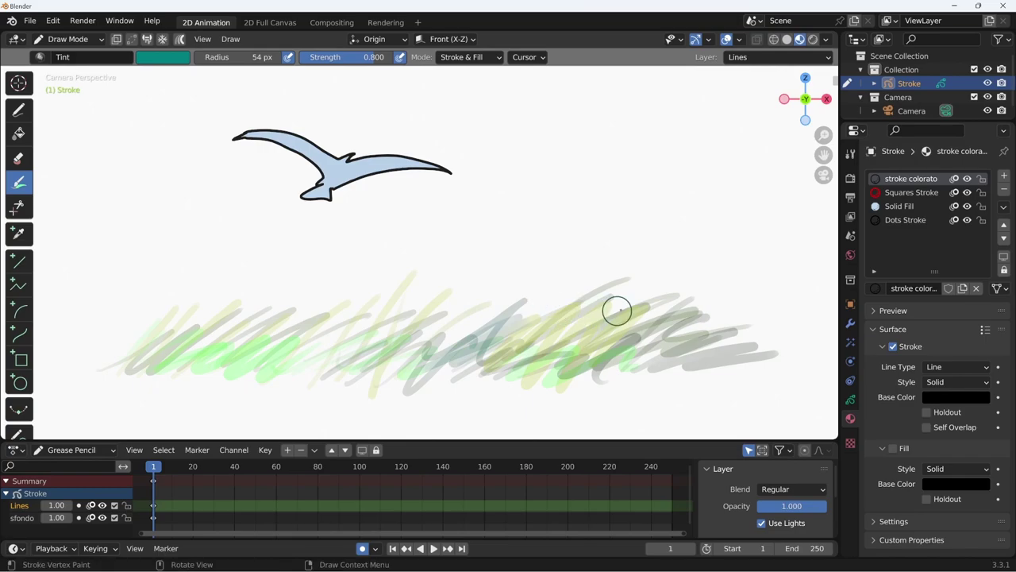
{"action": "left_click_drag", "start_coordinate": [617, 308], "coordinate": [619, 362]}
{"action": "left_click_drag", "start_coordinate": [151, 352], "coordinate": [236, 327]}
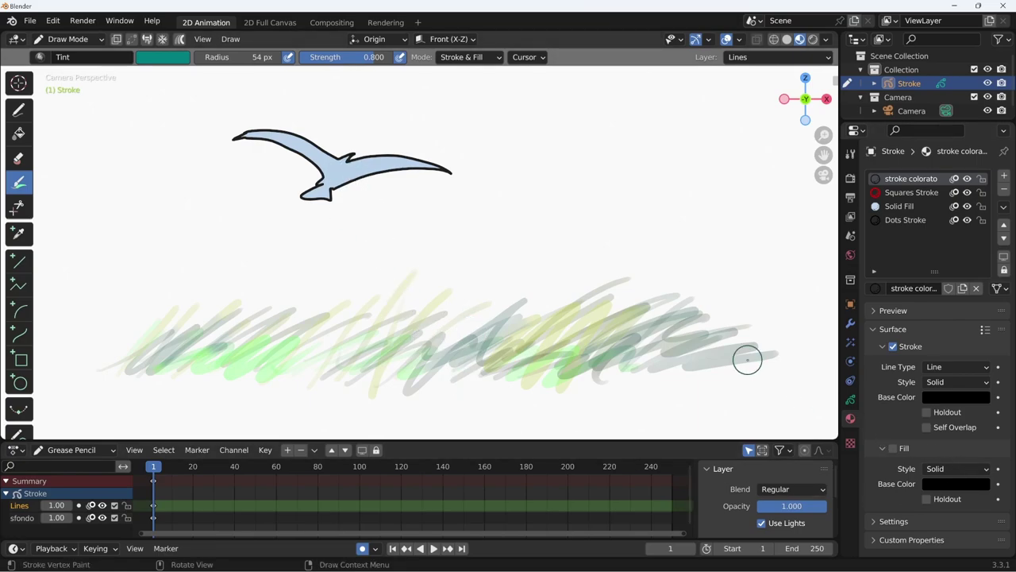
{"action": "left_click", "coordinate": [925, 206]}
Step: Rename the Solid Fill material to 'gabbiano'
{"action": "double_click", "coordinate": [921, 288]}
{"action": "type", "text": "gabbia"}
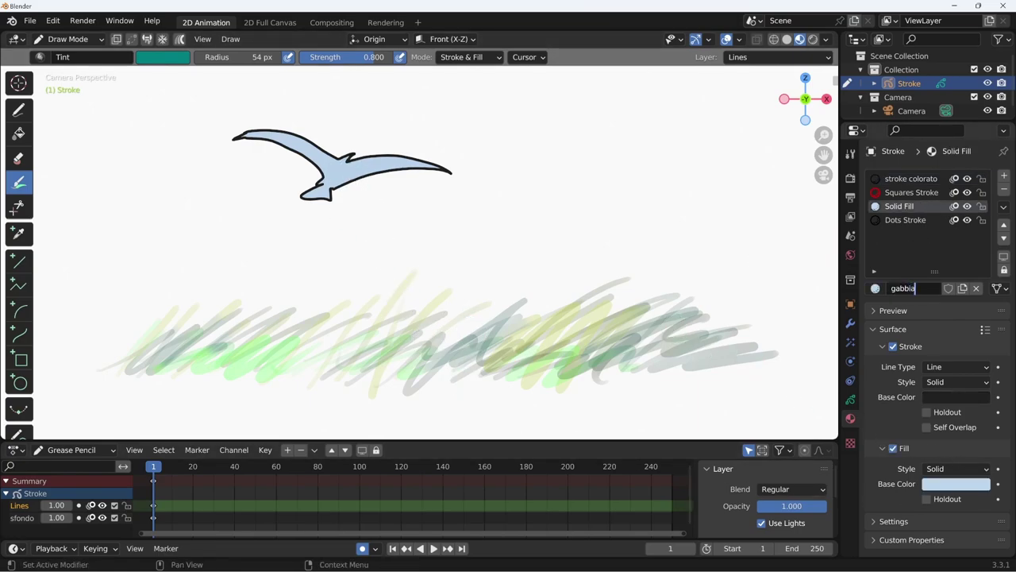
{"action": "type", "text": "no"}
{"action": "key", "text": "Return"}
Step: Change the seagull's outline Stroke Base Color from black to a dark blue-grey
{"action": "left_click", "coordinate": [894, 347]}
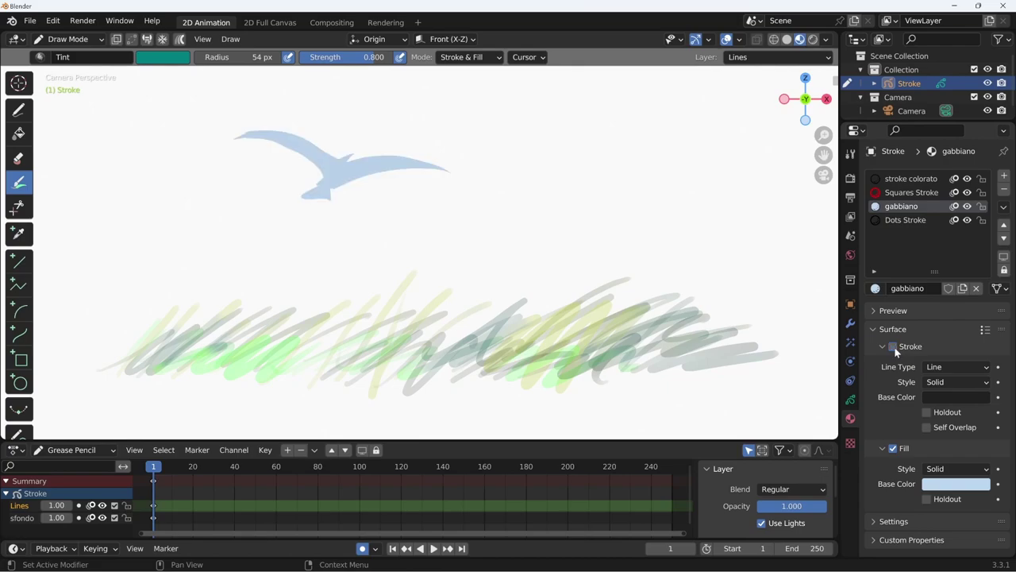
{"action": "left_click", "coordinate": [893, 347]}
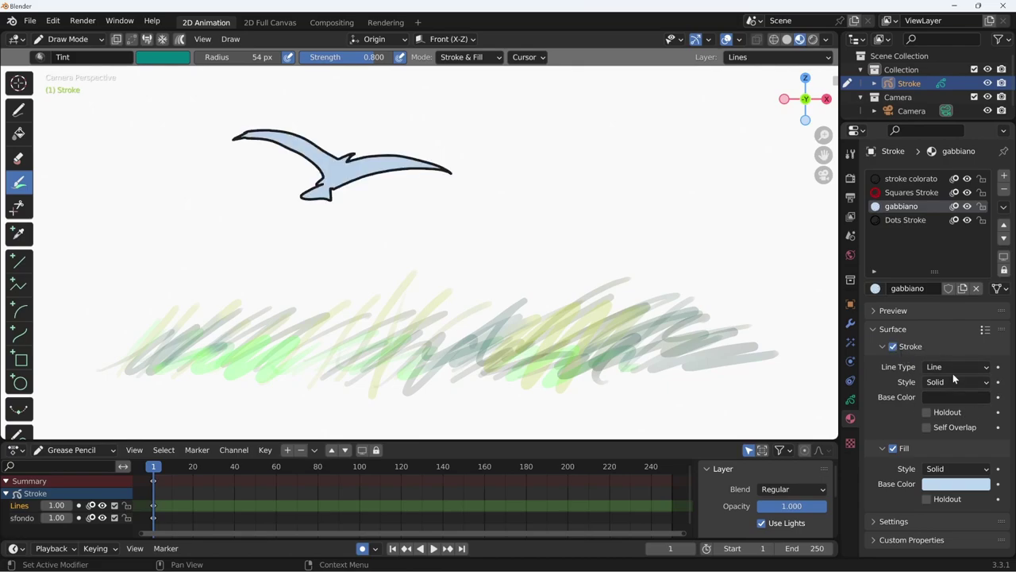
{"action": "left_click", "coordinate": [956, 397]}
{"action": "left_click_drag", "start_coordinate": [985, 301], "coordinate": [982, 244]}
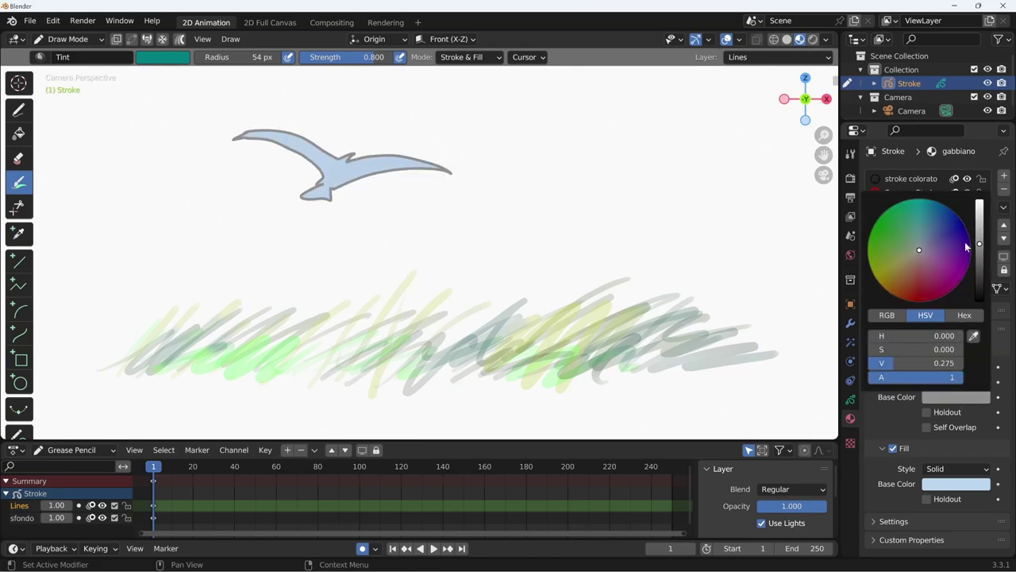
{"action": "left_click", "coordinate": [927, 237]}
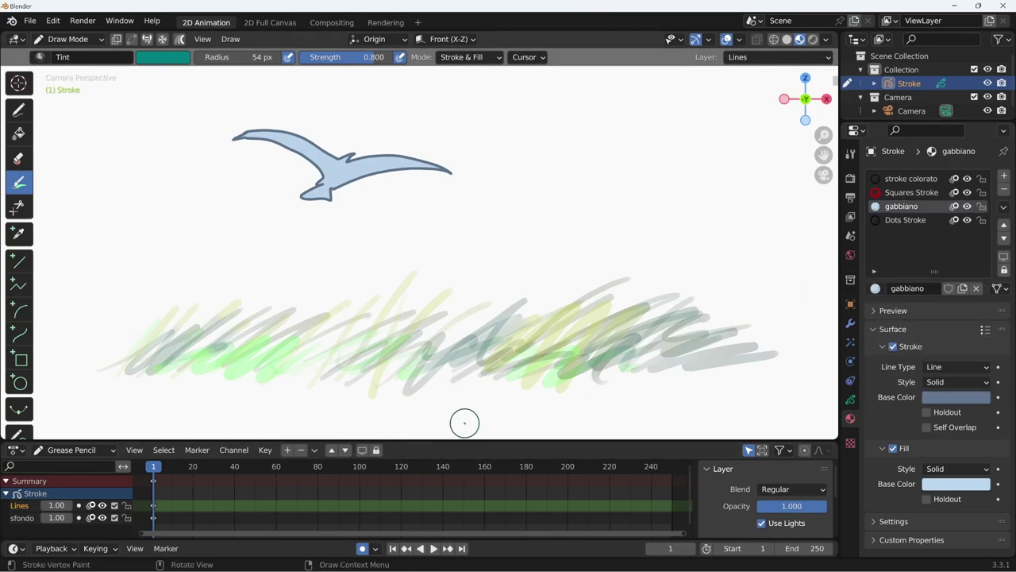